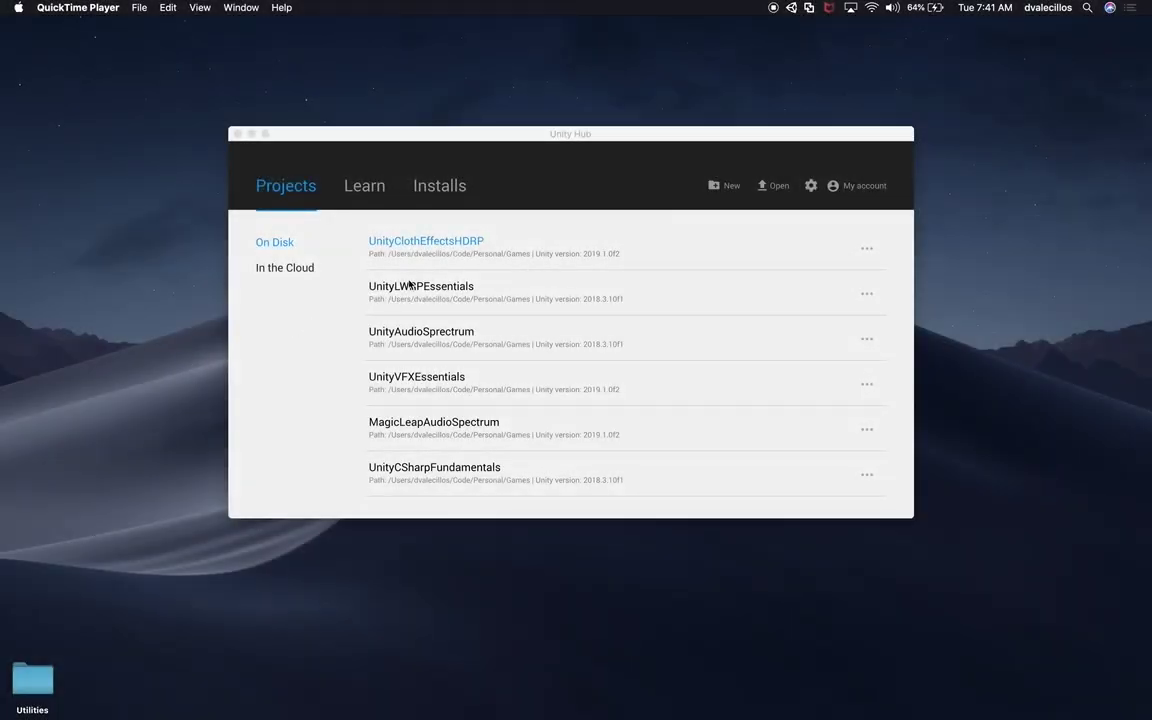
Open the UnityClothEffectsHDRP project and arrange the editor with the Asset Store closed and a wider Scene view.
{"action": "left_click", "coordinate": [455, 242]}
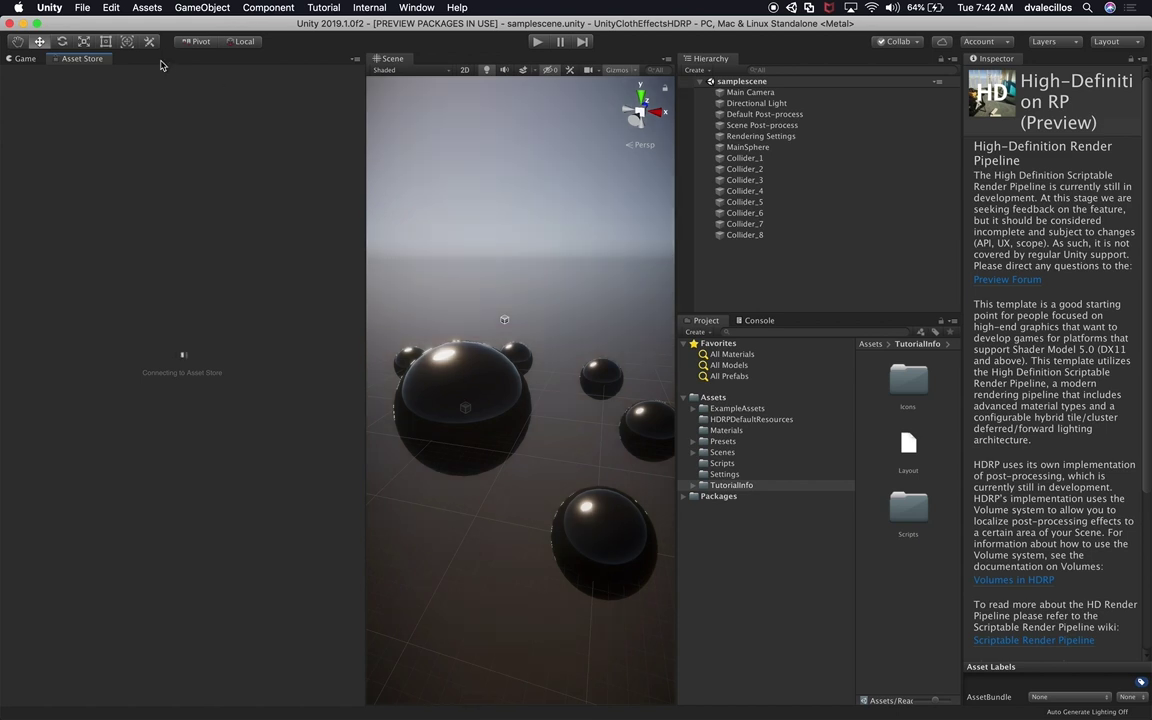
{"action": "right_click", "coordinate": [94, 60]}
{"action": "left_click", "coordinate": [130, 100]}
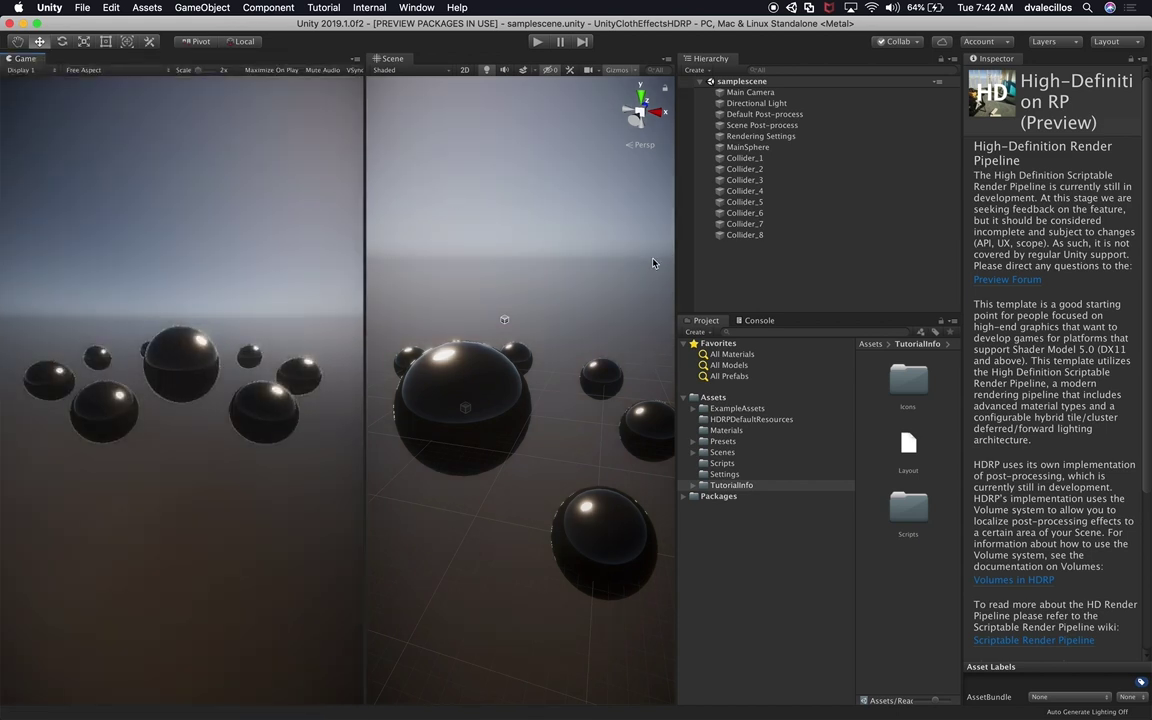
{"action": "left_click_drag", "start_coordinate": [677, 250], "coordinate": [731, 250]}
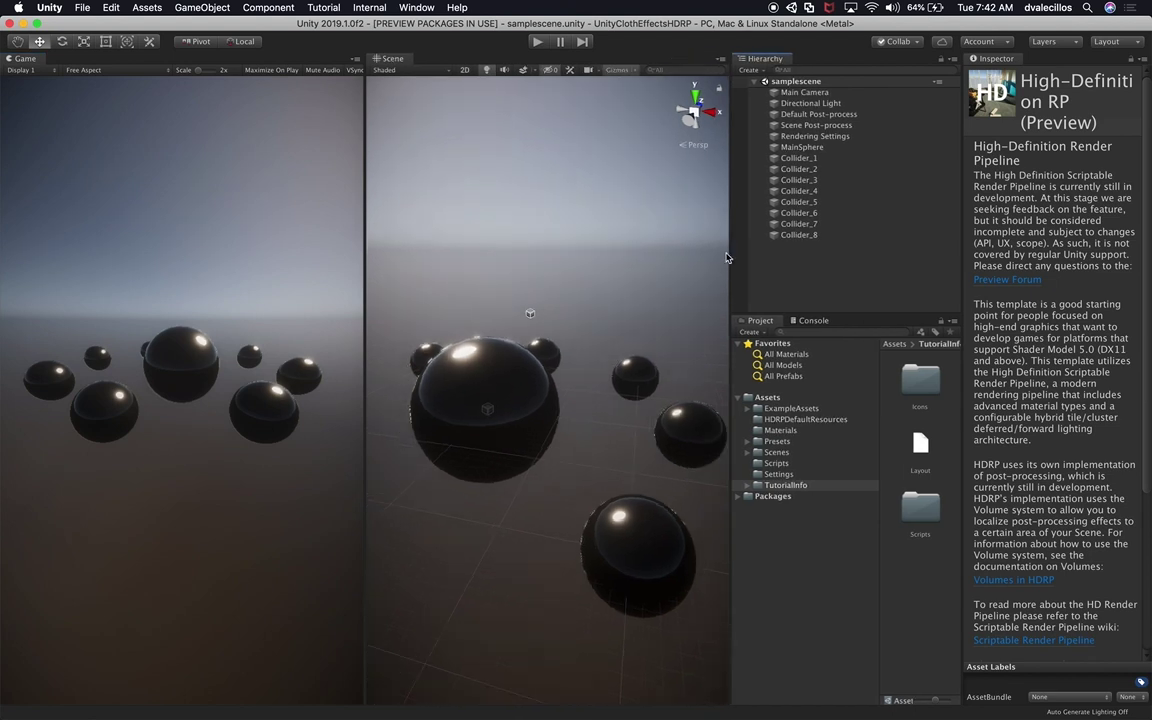
Examine the Cloth component settings and sphere collider list of MainSphere.
{"action": "left_click", "coordinate": [806, 147]}
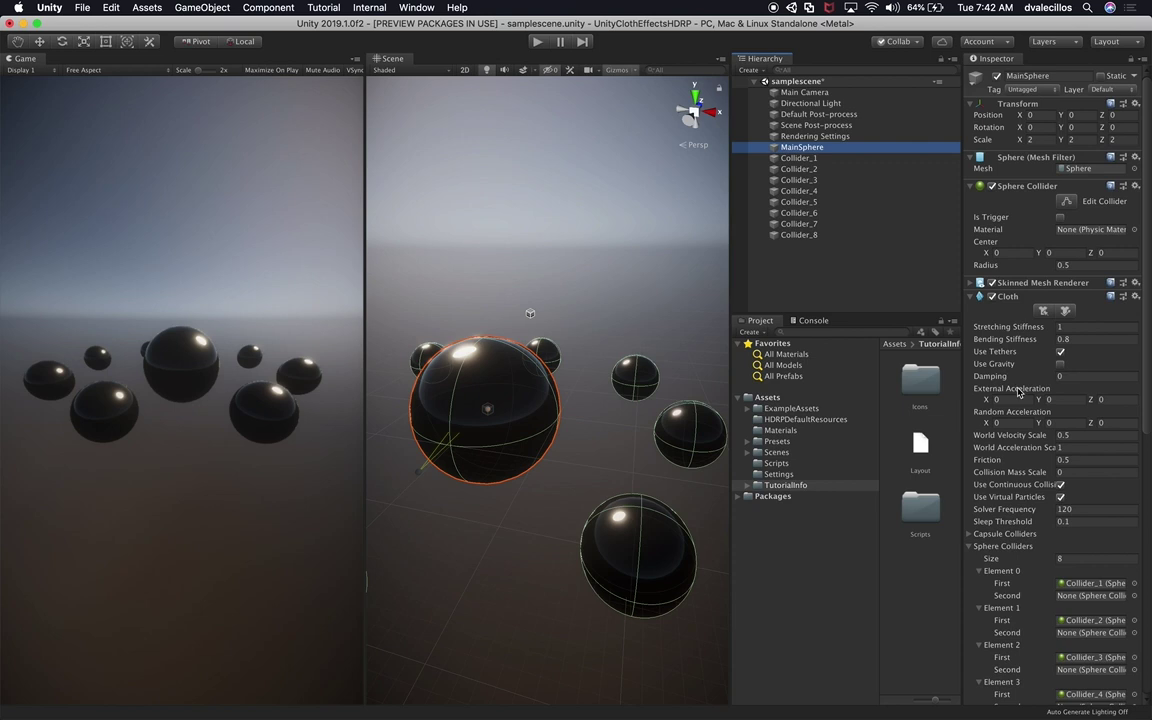
{"action": "scroll", "coordinate": [1018, 397], "scroll_direction": "down", "scroll_amount": 10}
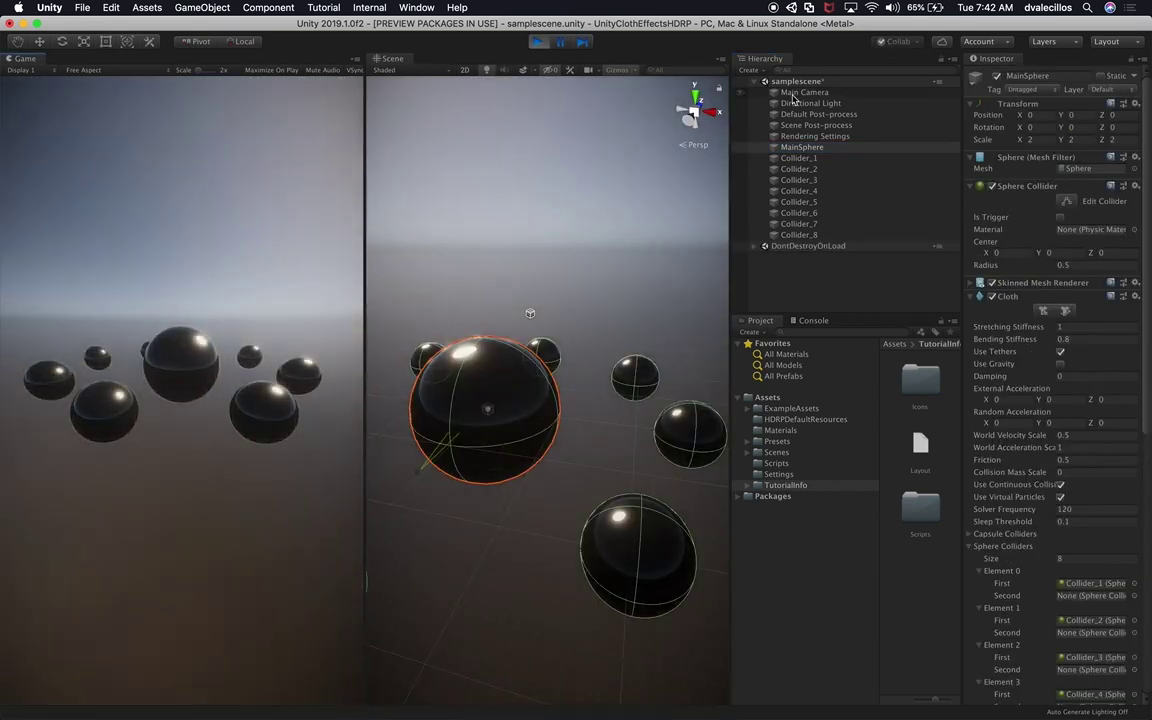
Test the cloth collision in Play mode by moving Collider_2 into MainSphere, and stop the playback.
{"action": "left_click", "coordinate": [790, 158]}
{"action": "left_click", "coordinate": [590, 538]}
{"action": "key", "text": "w"}
{"action": "left_click_drag", "start_coordinate": [694, 561], "coordinate": [484, 444]}
{"action": "left_click_drag", "start_coordinate": [514, 424], "coordinate": [394, 447], "text": "alt"}
{"action": "left_click_drag", "start_coordinate": [556, 293], "coordinate": [495, 340]}
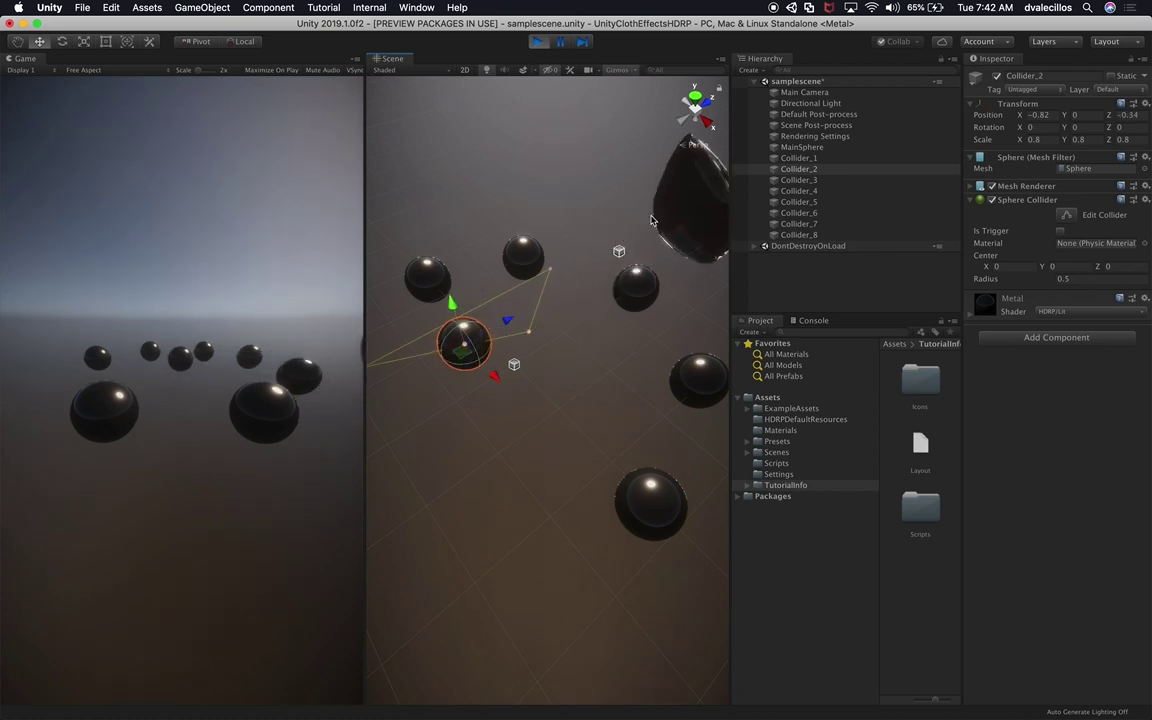
{"action": "left_click_drag", "start_coordinate": [556, 91], "coordinate": [558, 170], "text": "alt"}
{"action": "left_click", "coordinate": [537, 41]}
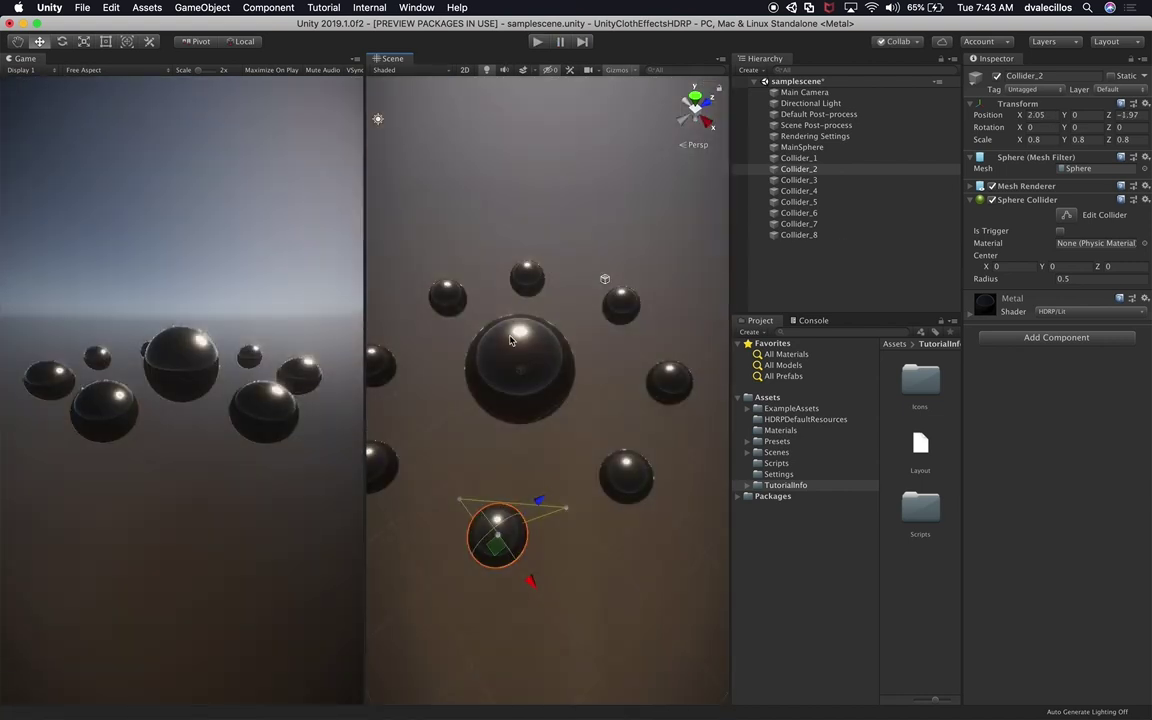
Select MainSphere and dock the Inspector between the Scene view and the Hierarchy, leaving a wide Scene view.
{"action": "left_click", "coordinate": [512, 350]}
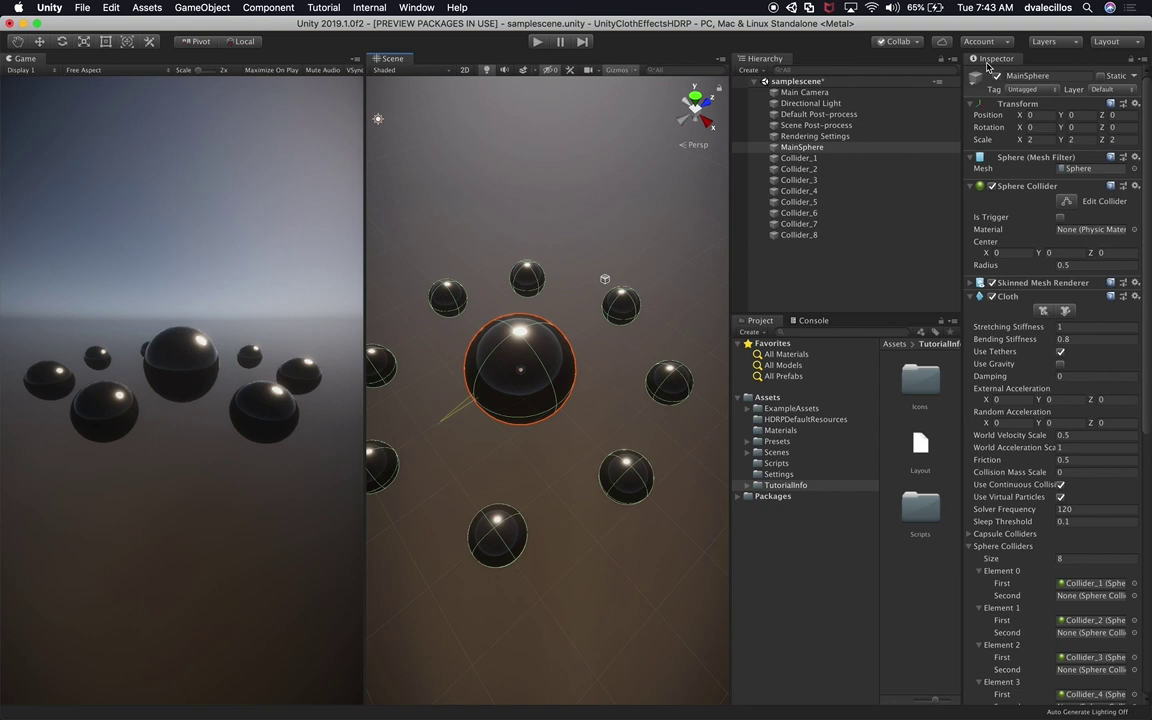
{"action": "left_click_drag", "start_coordinate": [988, 64], "coordinate": [1013, 268]}
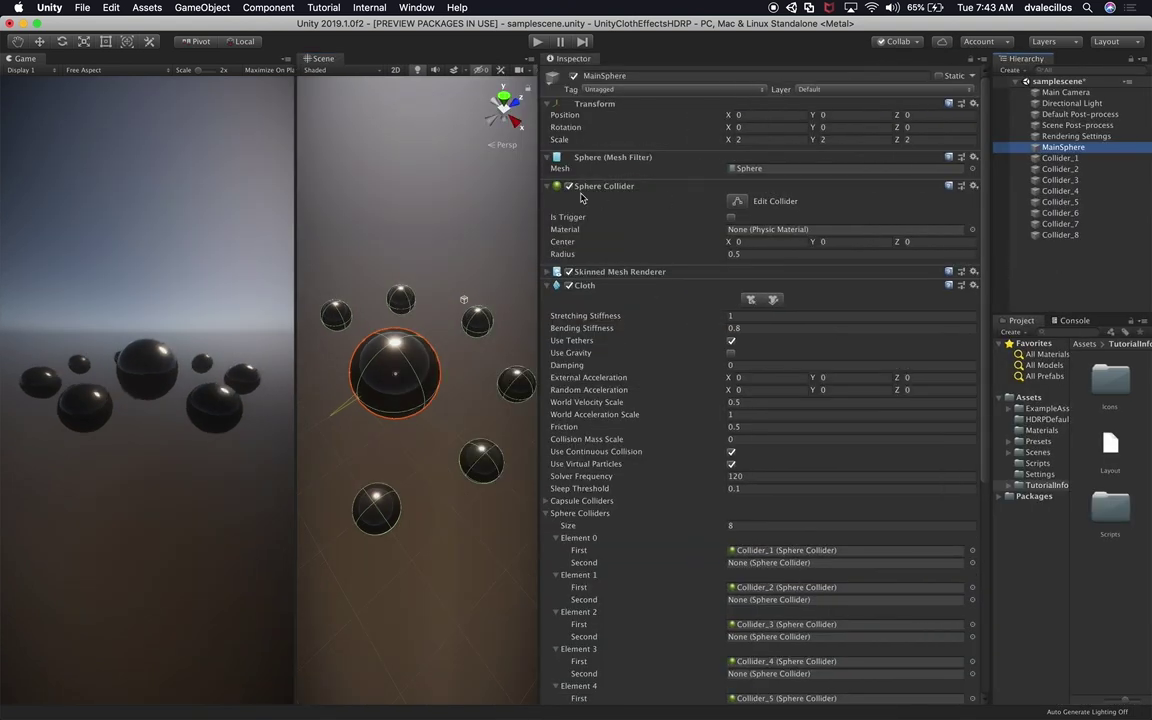
{"action": "left_click_drag", "start_coordinate": [539, 215], "coordinate": [726, 220]}
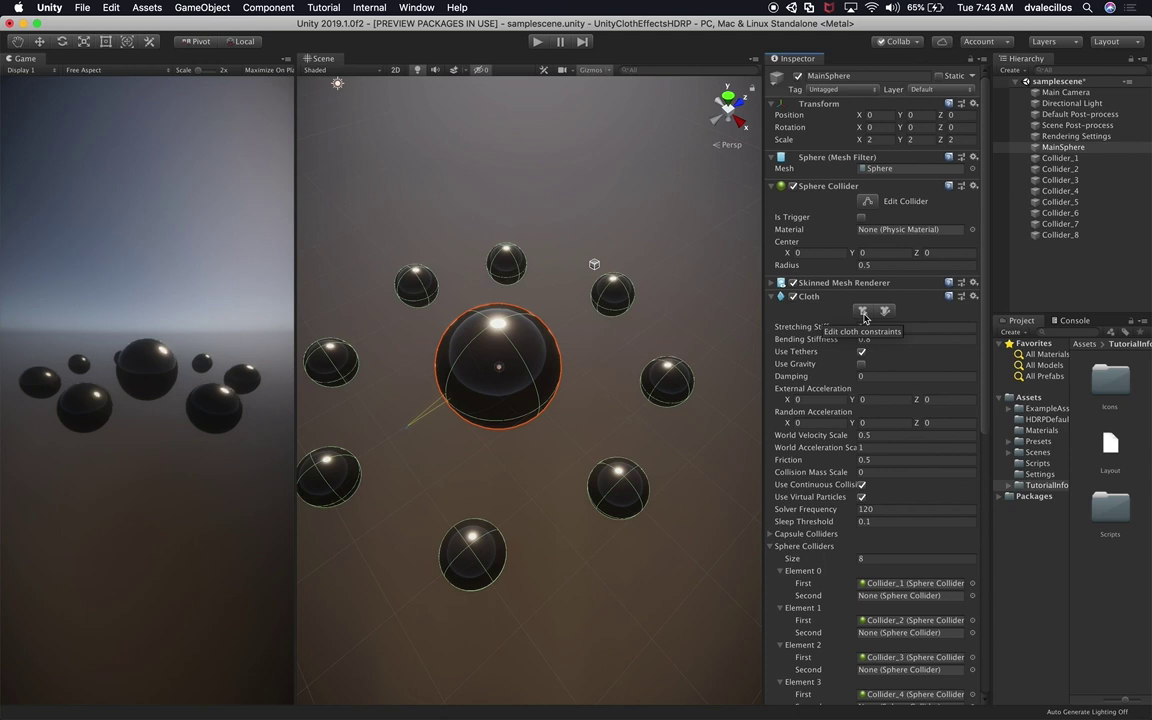
Show MainSphere's cloth constraints up close, switching the visualization to Surface Penetration and back to Max Distance.
{"action": "left_click", "coordinate": [863, 312]}
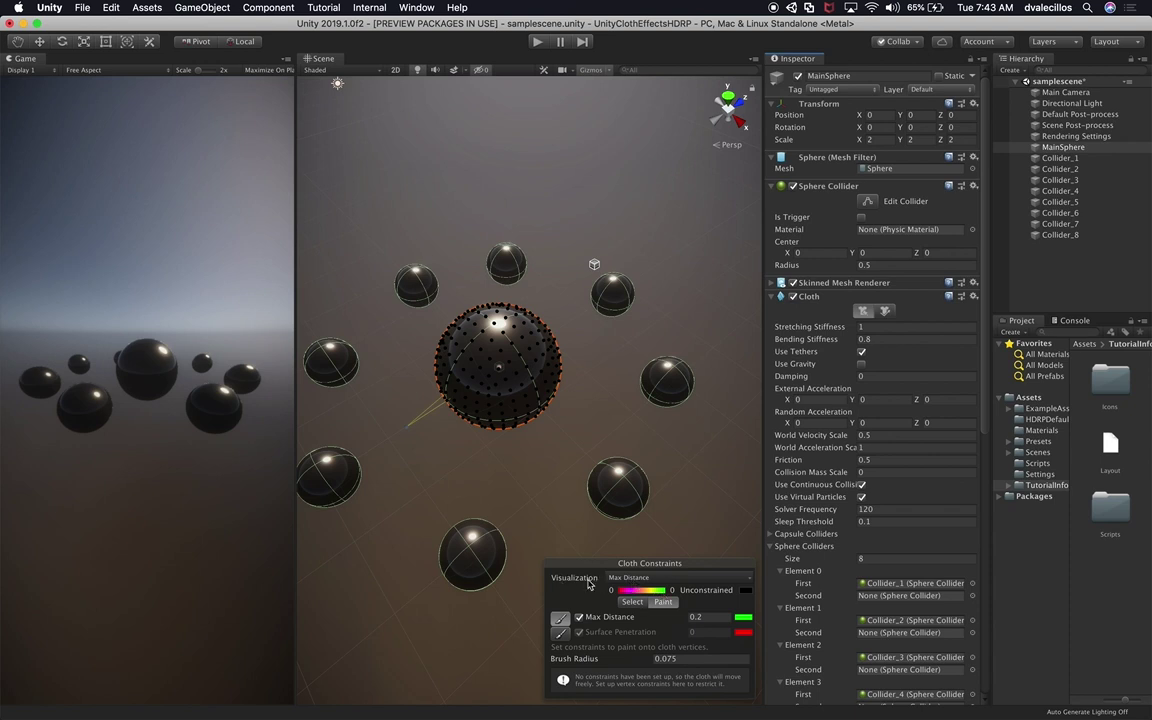
{"action": "left_click", "coordinate": [622, 578]}
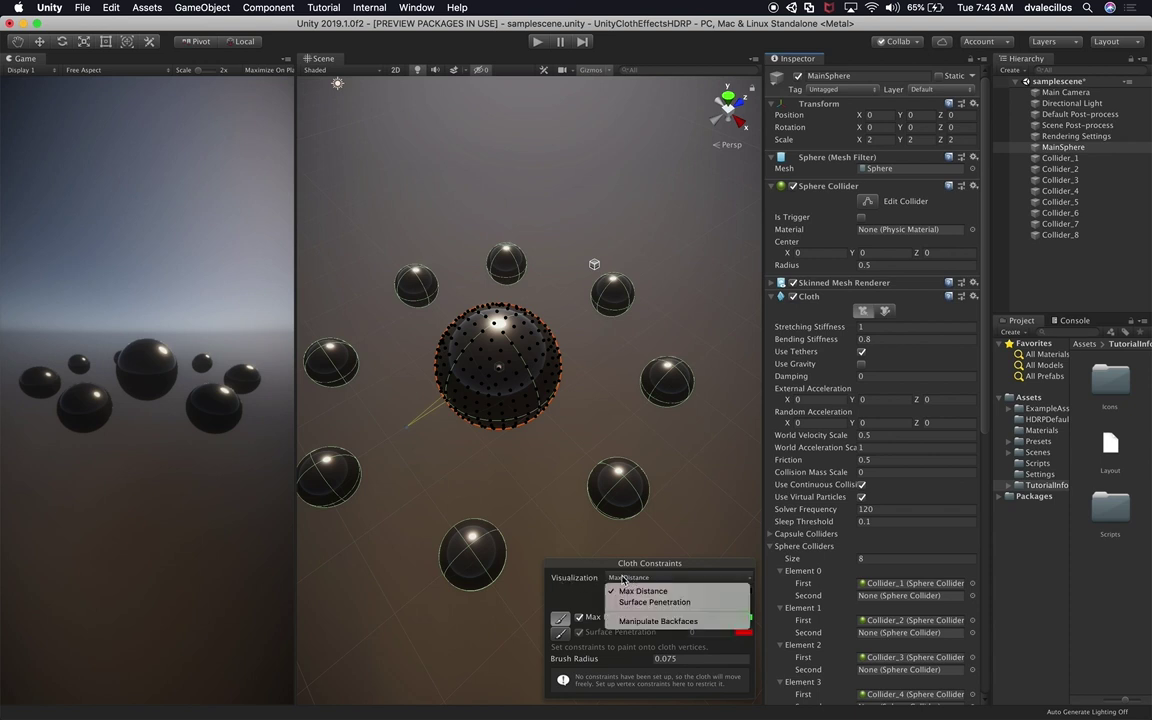
{"action": "left_click", "coordinate": [640, 601]}
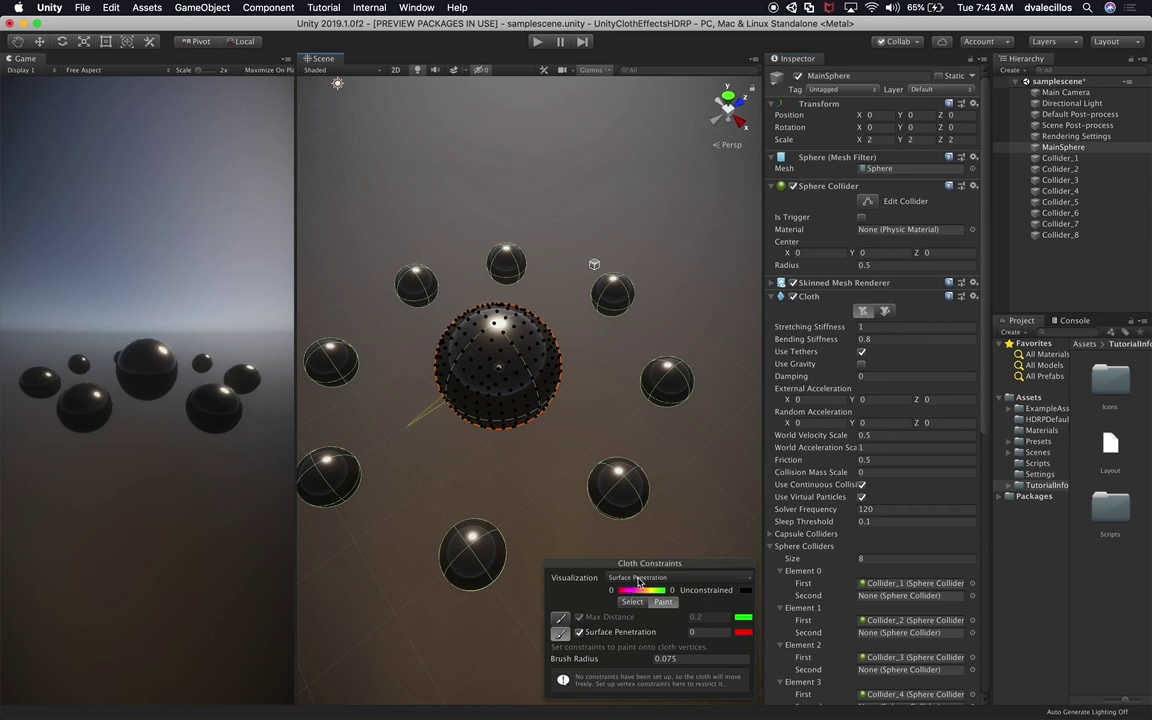
{"action": "left_click", "coordinate": [638, 578]}
{"action": "left_click", "coordinate": [632, 660]}
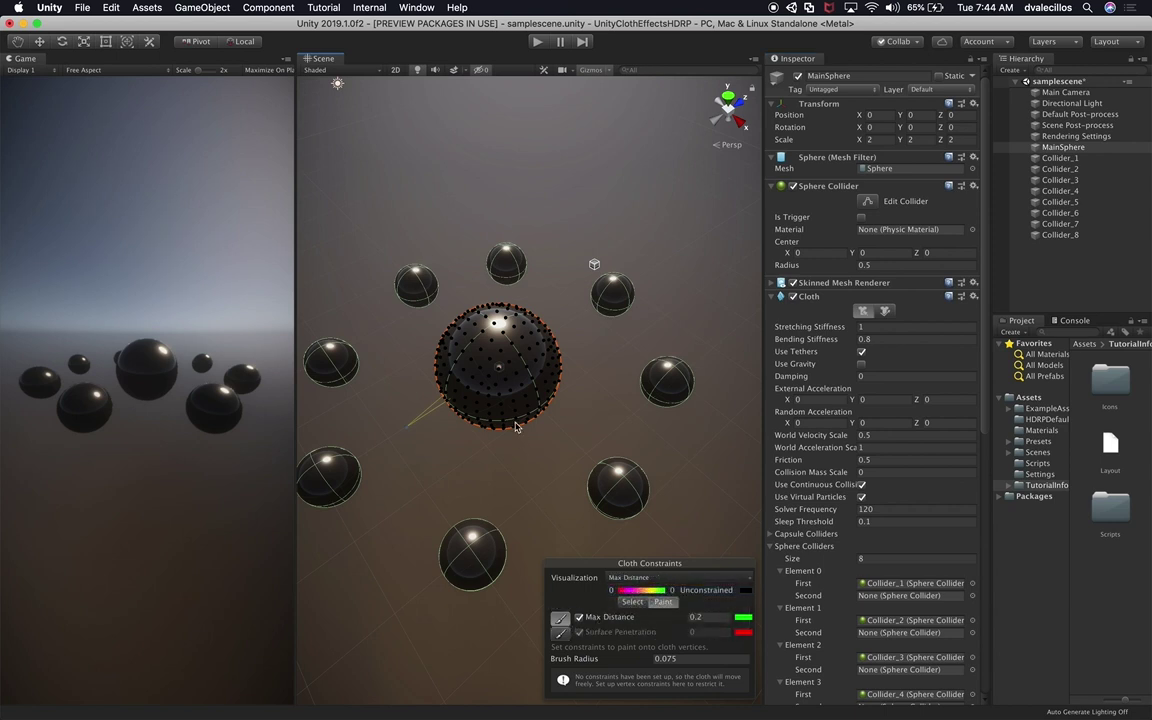
{"action": "scroll", "coordinate": [516, 427], "scroll_direction": "up", "scroll_amount": 5}
{"action": "mouse_move", "coordinate": [516, 427]}
{"action": "left_mouse_down", "text": "alt"}
{"action": "mouse_move", "coordinate": [563, 440]}
{"action": "mouse_move", "coordinate": [541, 447]}
{"action": "mouse_move", "coordinate": [525, 399]}
{"action": "mouse_move", "coordinate": [589, 368]}
{"action": "left_mouse_up", "text": "alt"}
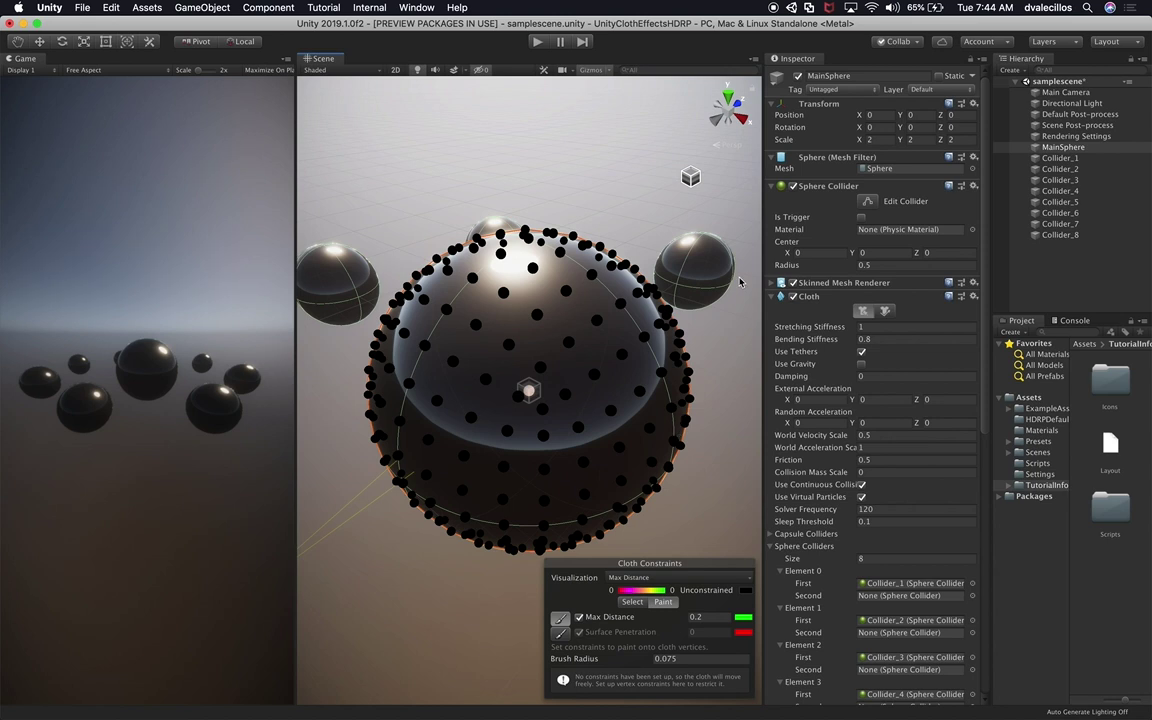
Enable Use Gravity on MainSphere's cloth and test it with a short run in Play mode.
{"action": "mouse_move", "coordinate": [803, 370]}
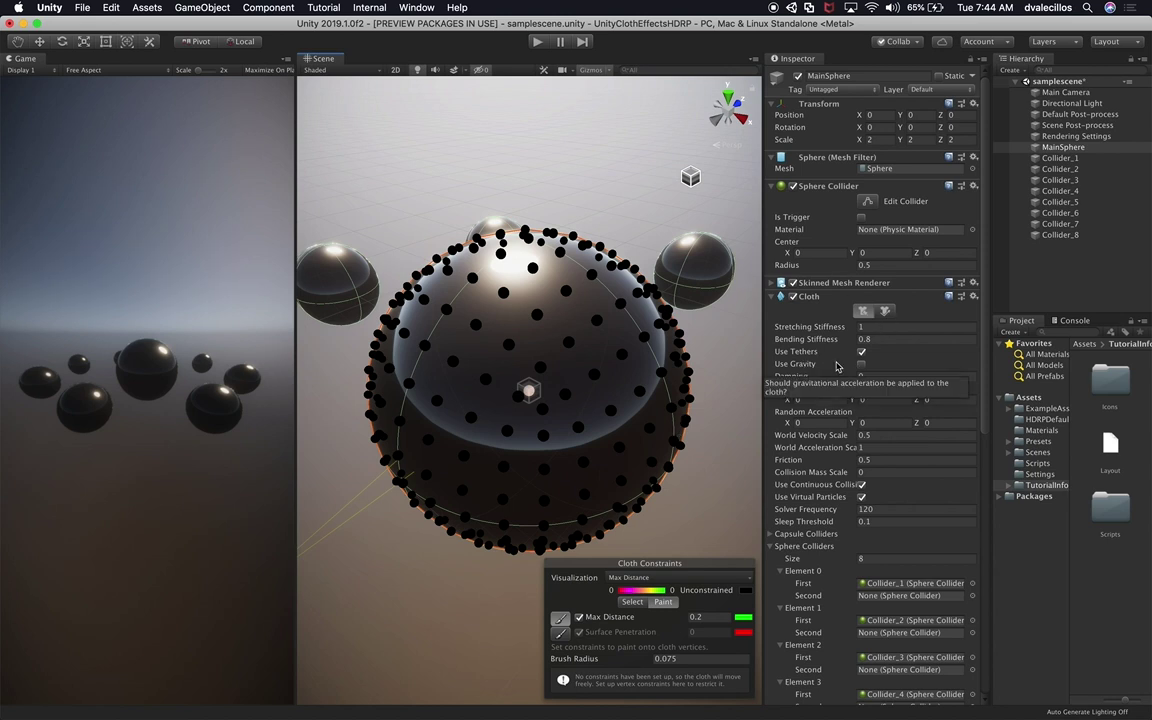
{"action": "left_click", "coordinate": [861, 367]}
{"action": "scroll", "coordinate": [630, 250], "scroll_direction": "down", "scroll_amount": 5}
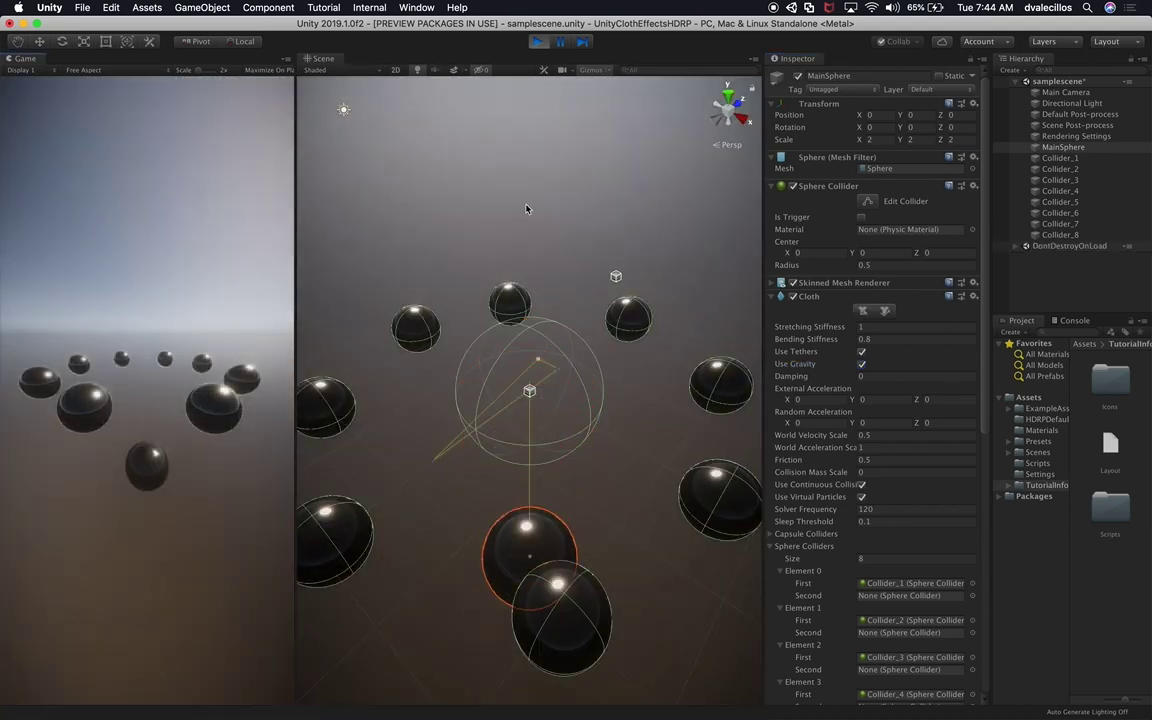
{"action": "left_click", "coordinate": [537, 41]}
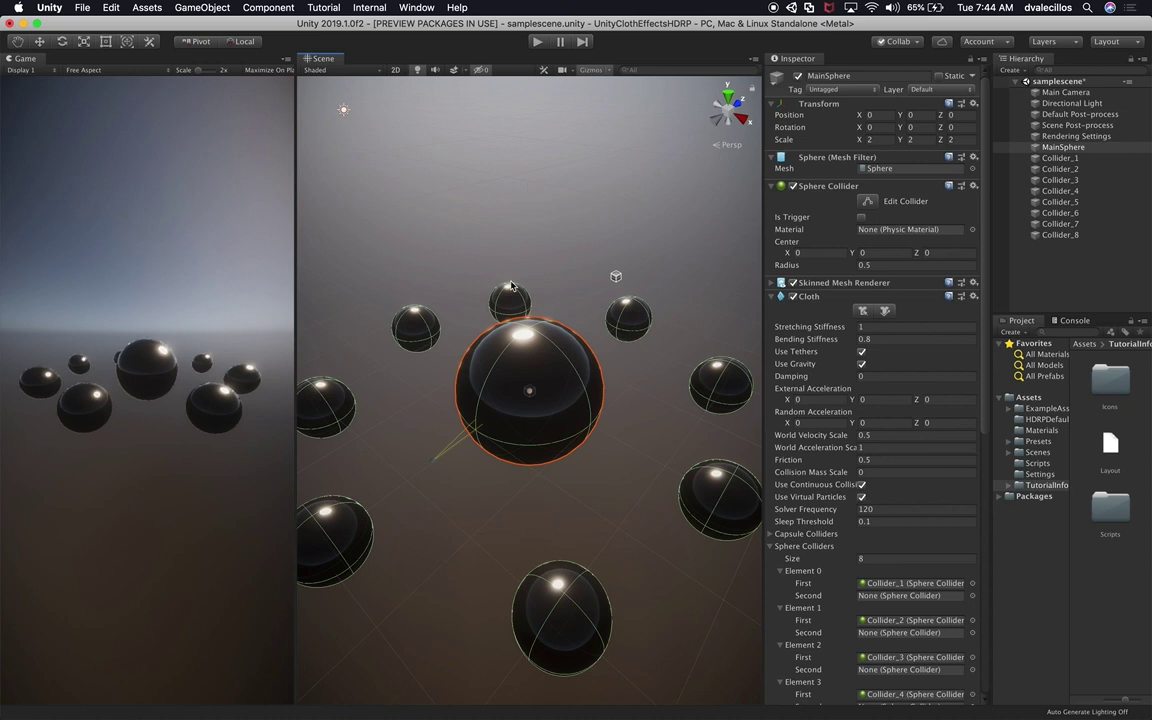
Reopen cloth constraint editing for MainSphere and set the brush radius to 0.14 and Max Distance to 0.
{"action": "left_click", "coordinate": [863, 310]}
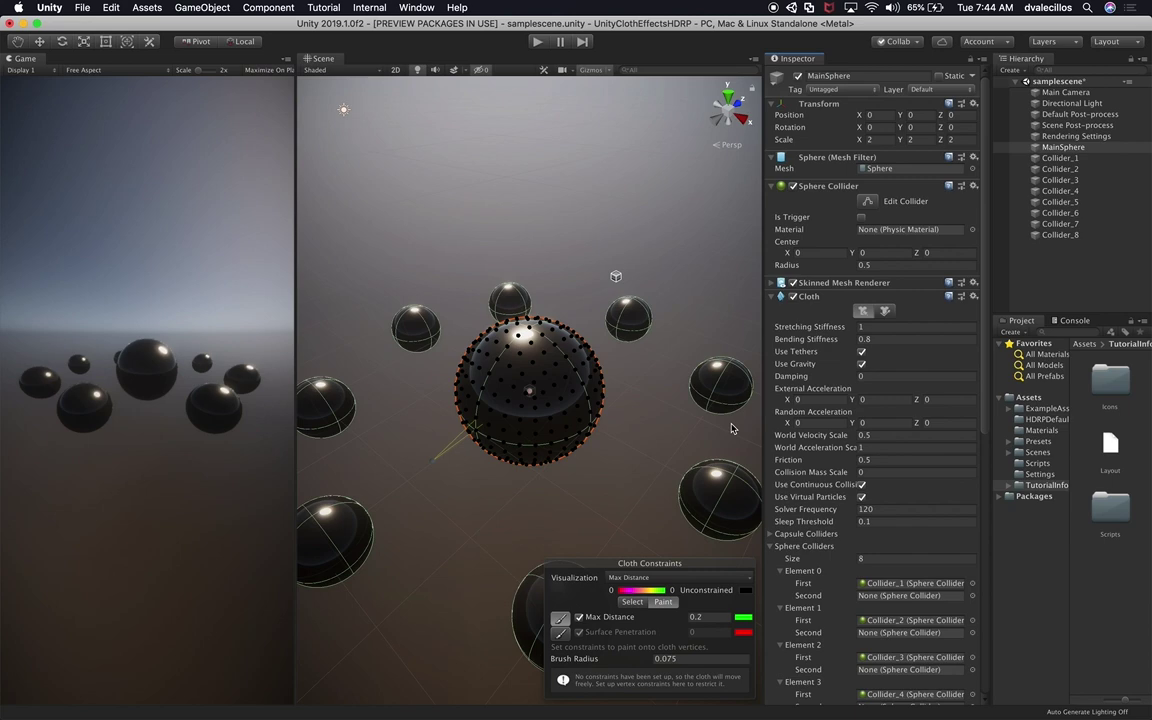
{"action": "left_click_drag", "start_coordinate": [643, 437], "coordinate": [420, 402], "text": "alt"}
{"action": "scroll", "coordinate": [615, 374], "scroll_direction": "up", "scroll_amount": 3}
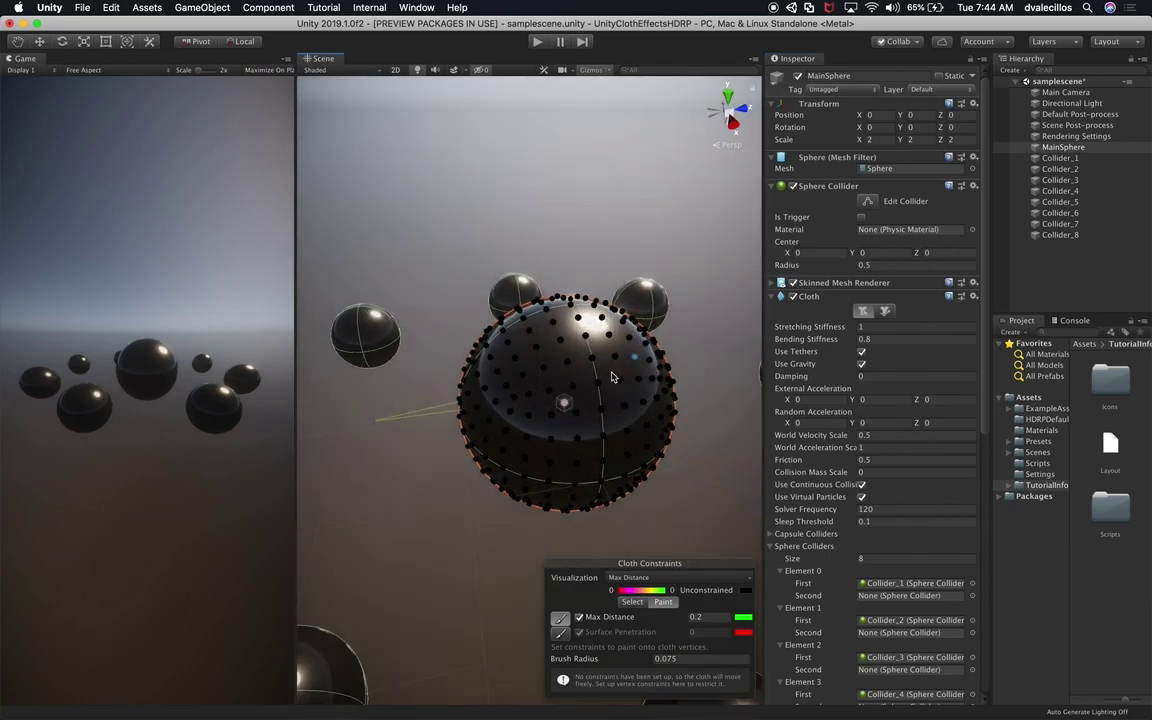
{"action": "left_click_drag", "start_coordinate": [606, 384], "coordinate": [606, 477], "text": "alt"}
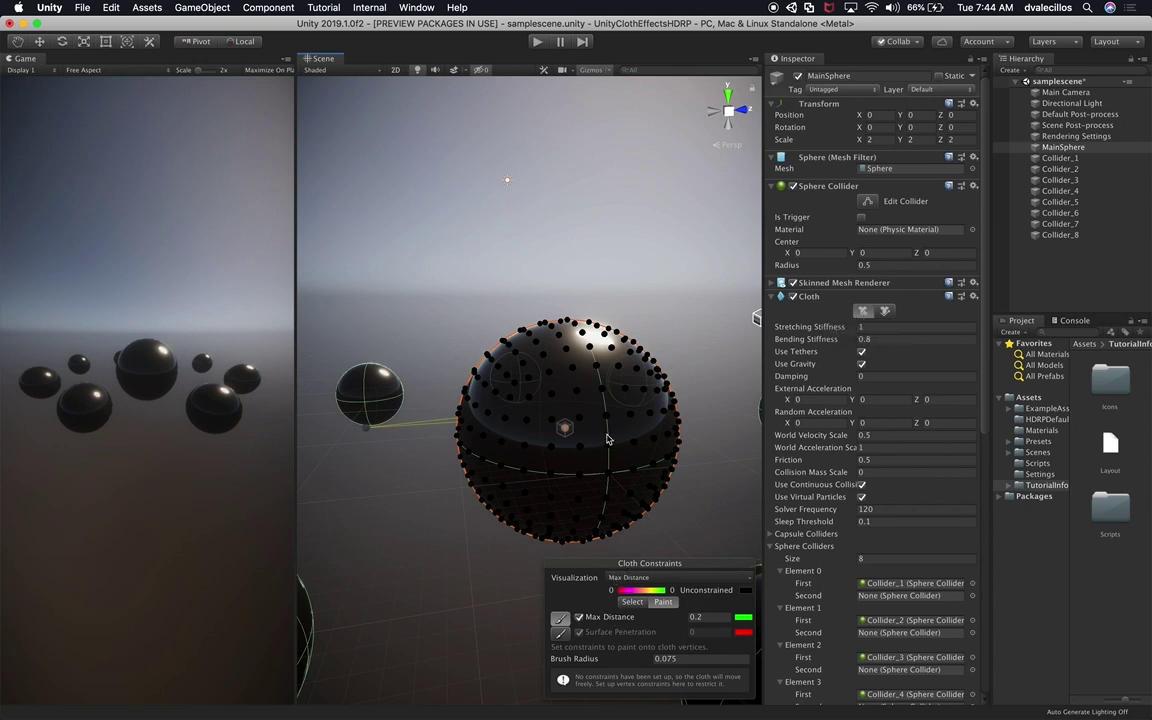
{"action": "left_click_drag", "start_coordinate": [606, 660], "coordinate": [634, 661]}
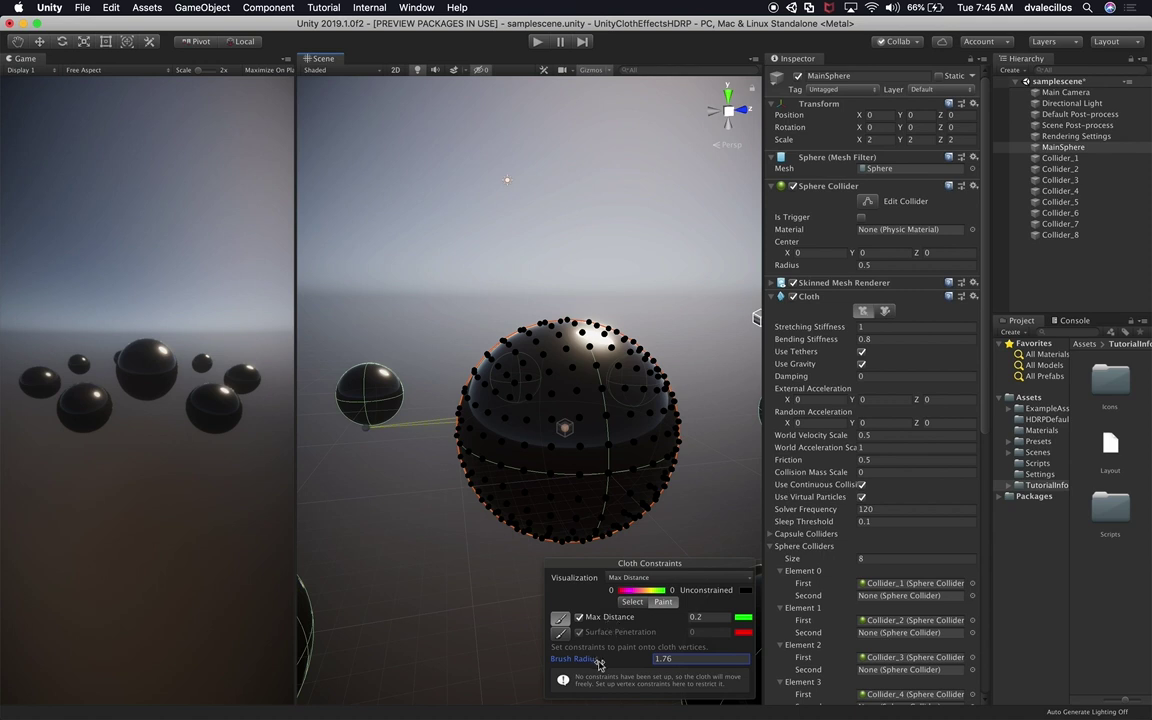
{"action": "mouse_move", "coordinate": [606, 661]}
{"action": "left_mouse_down"}
{"action": "mouse_move", "coordinate": [584, 646]}
{"action": "mouse_move", "coordinate": [585, 660]}
{"action": "left_mouse_up"}
{"action": "left_click_drag", "start_coordinate": [672, 461], "coordinate": [510, 474], "text": "alt"}
{"action": "left_click", "coordinate": [707, 616]}
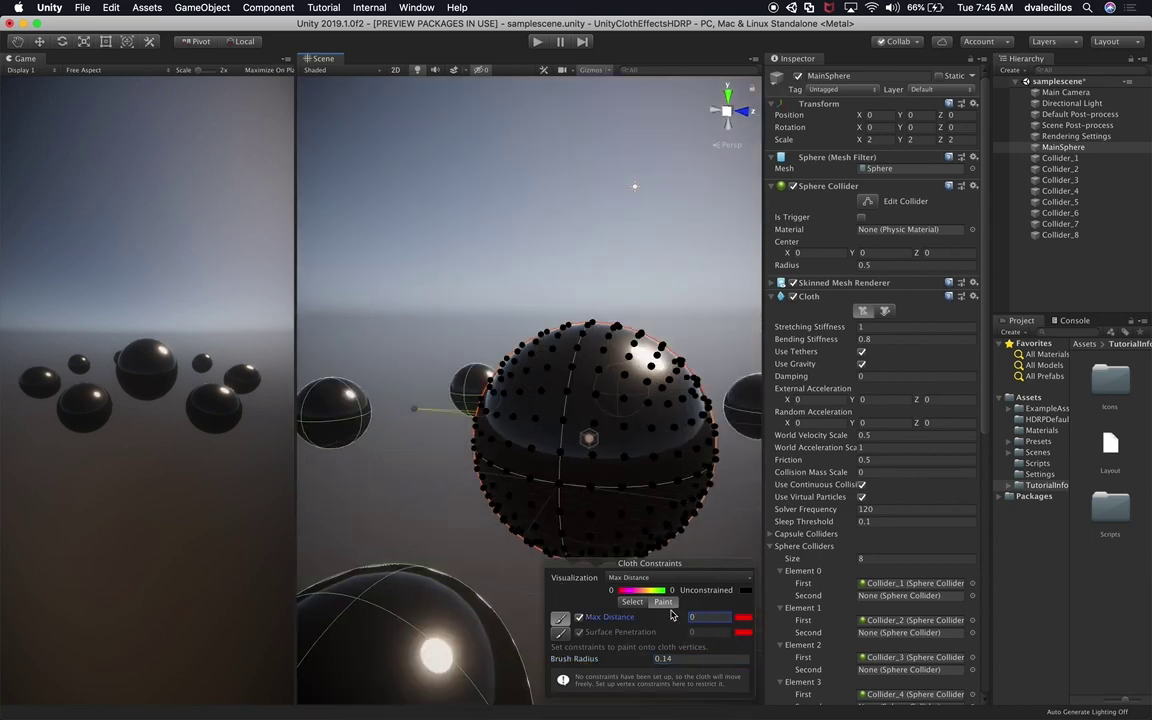
Paint the zero Max Distance constraint onto a single cloth vertex on MainSphere's equator.
{"action": "scroll", "coordinate": [668, 487], "scroll_direction": "up", "scroll_amount": 5}
{"action": "middle_click_drag", "start_coordinate": [664, 476], "coordinate": [566, 356]}
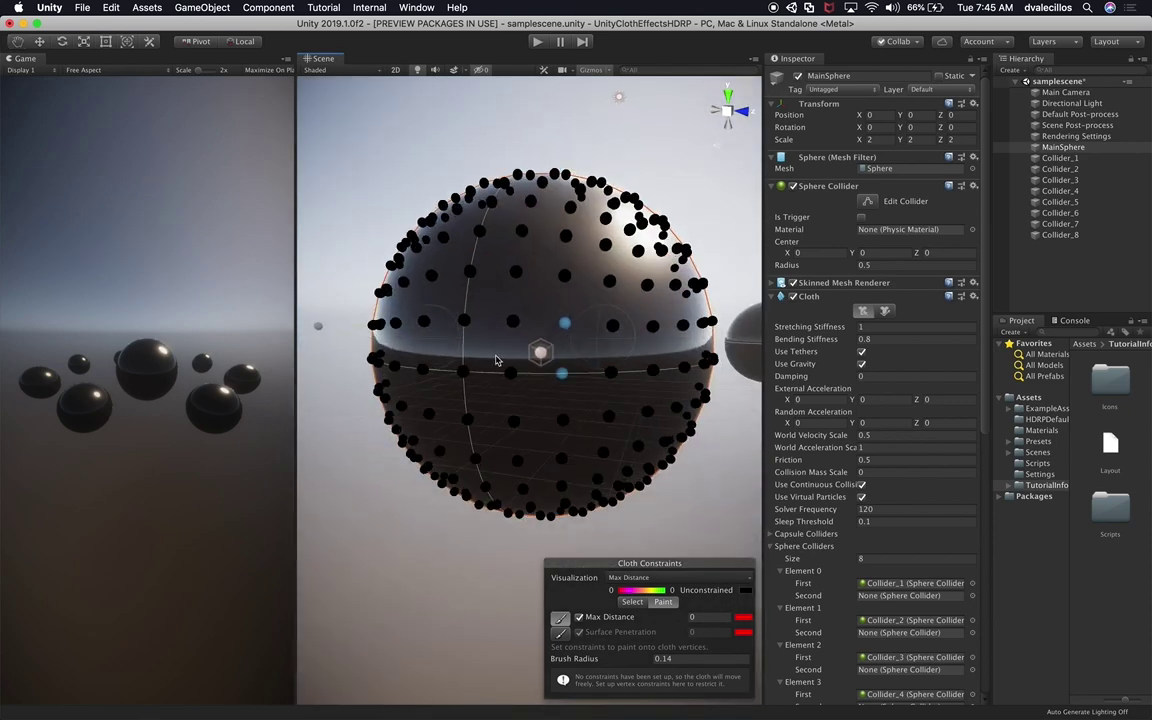
{"action": "left_click", "coordinate": [463, 374]}
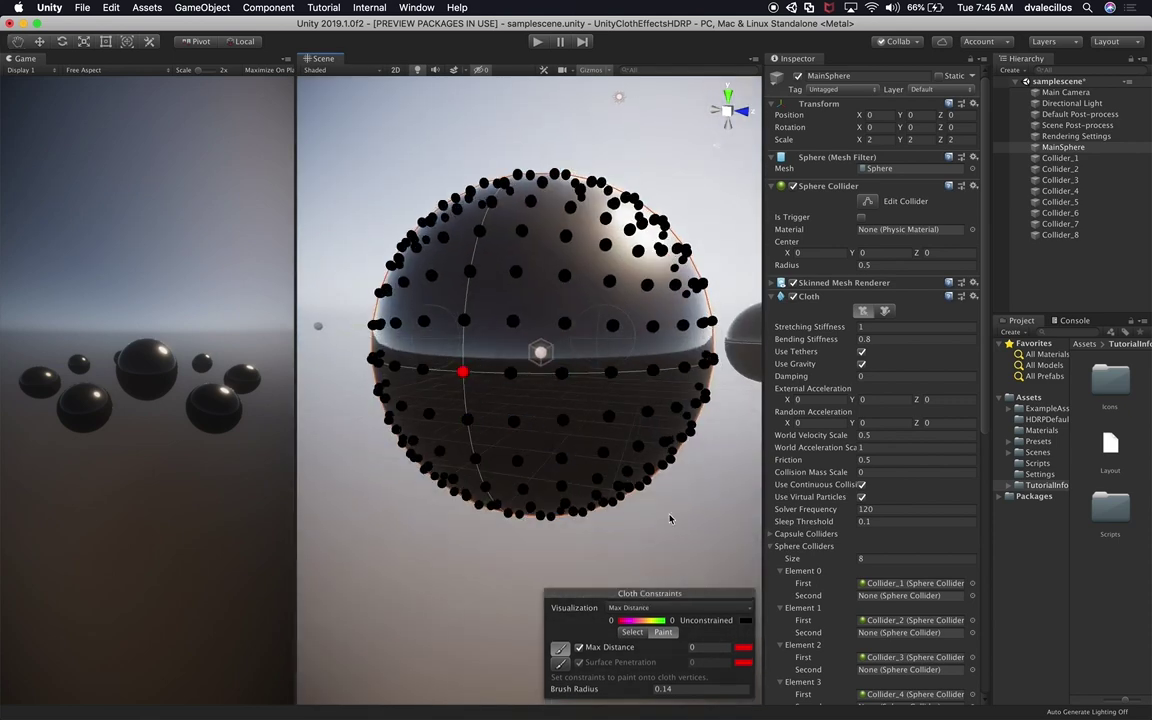
{"action": "left_click", "coordinate": [724, 647]}
{"action": "type", "text": "10"}
{"action": "left_click", "coordinate": [679, 650]}
{"action": "left_click", "coordinate": [650, 651]}
{"action": "left_click", "coordinate": [580, 648]}
{"action": "left_click", "coordinate": [709, 650]}
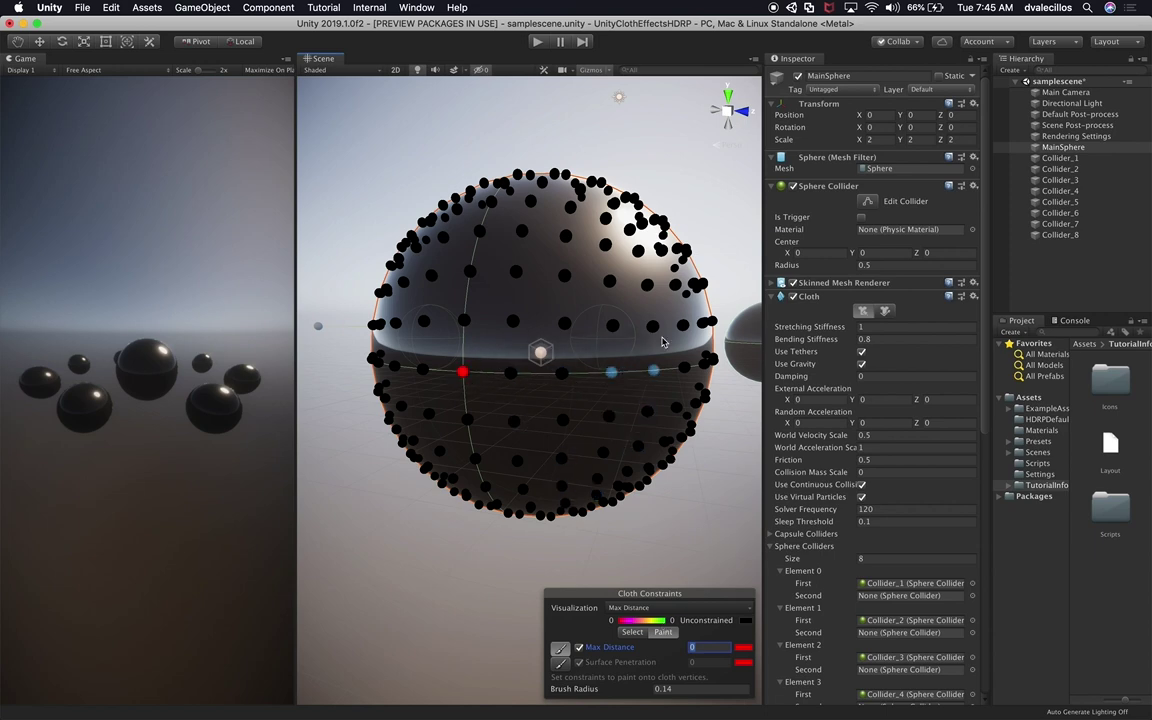
Paint the zero Max Distance constraint onto further single vertices around MainSphere's equator and at its top.
{"action": "left_click_drag", "start_coordinate": [662, 342], "coordinate": [537, 344], "text": "alt"}
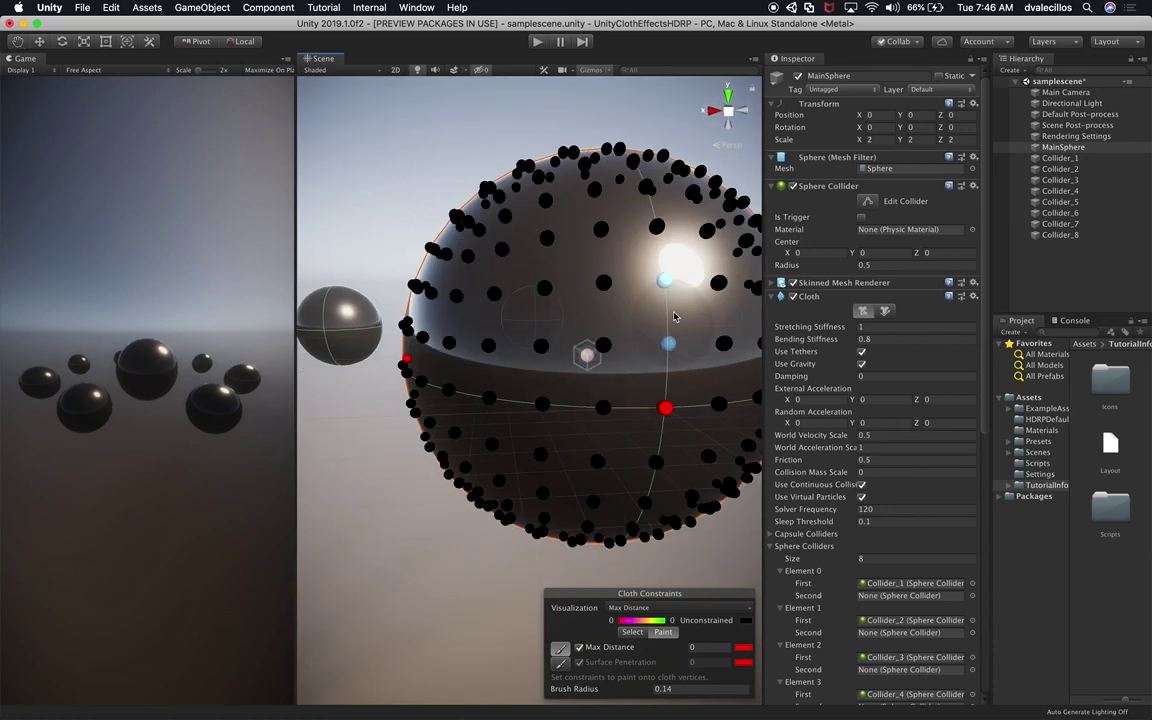
{"action": "left_click_drag", "start_coordinate": [624, 173], "coordinate": [650, 366], "text": "alt"}
{"action": "left_click_drag", "start_coordinate": [584, 314], "coordinate": [625, 406], "text": "alt"}
{"action": "left_click", "coordinate": [633, 187]}
{"action": "mouse_move", "coordinate": [722, 306]}
{"action": "left_mouse_down", "text": "alt"}
{"action": "mouse_move", "coordinate": [620, 287]}
{"action": "mouse_move", "coordinate": [548, 331]}
{"action": "mouse_move", "coordinate": [610, 401]}
{"action": "mouse_move", "coordinate": [572, 378]}
{"action": "left_mouse_up", "text": "alt"}
{"action": "scroll", "coordinate": [548, 331], "scroll_direction": "down", "scroll_amount": 5}
{"action": "left_click", "coordinate": [590, 460]}
{"action": "mouse_move", "coordinate": [578, 477]}
{"action": "left_mouse_down", "text": "alt"}
{"action": "mouse_move", "coordinate": [579, 403]}
{"action": "mouse_move", "coordinate": [558, 443]}
{"action": "left_mouse_up", "text": "alt"}
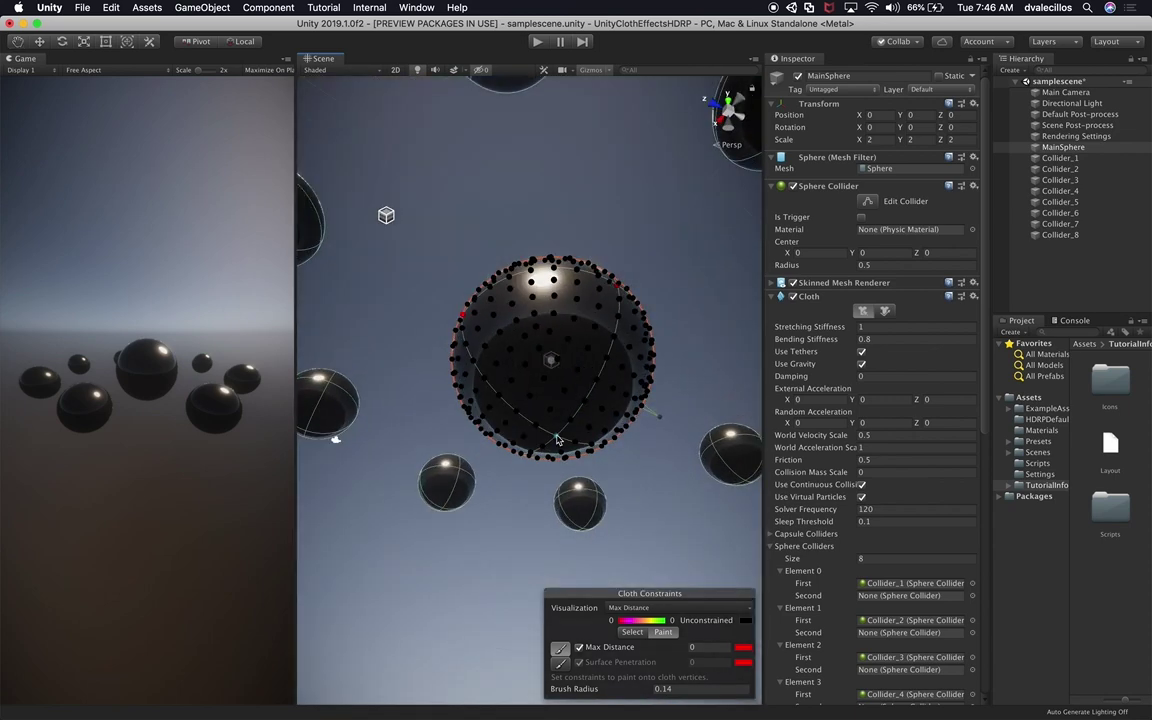
Run the scene and examine MainSphere's pinned cloth deformation from several angles and distances.
{"action": "left_click_drag", "start_coordinate": [603, 407], "coordinate": [523, 599], "text": "alt"}
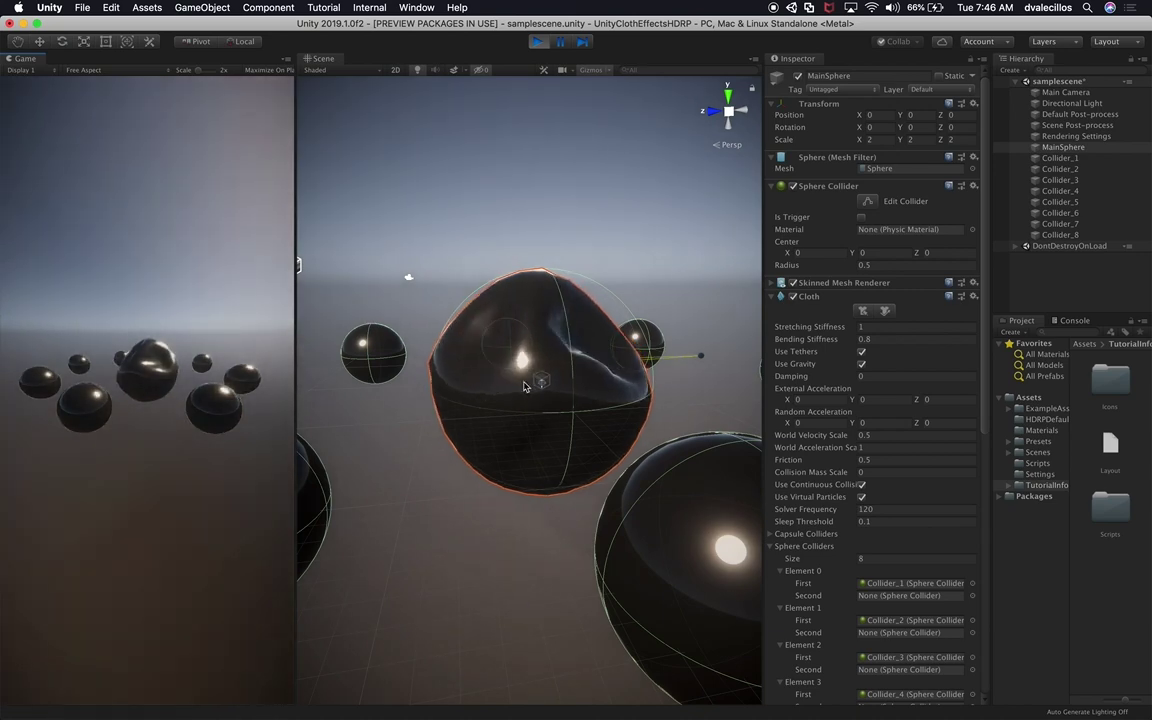
{"action": "left_click_drag", "start_coordinate": [463, 395], "coordinate": [458, 484], "text": "alt"}
{"action": "scroll", "coordinate": [506, 462], "scroll_direction": "up", "scroll_amount": 4}
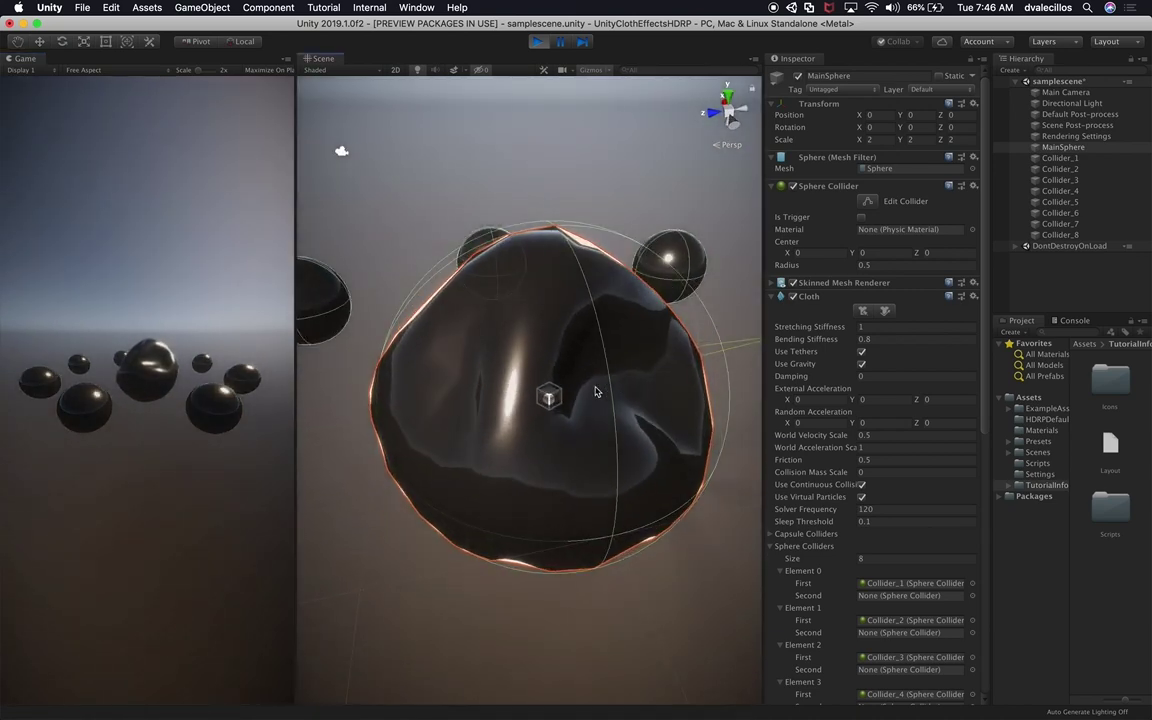
{"action": "left_click_drag", "start_coordinate": [548, 404], "coordinate": [478, 368], "text": "alt"}
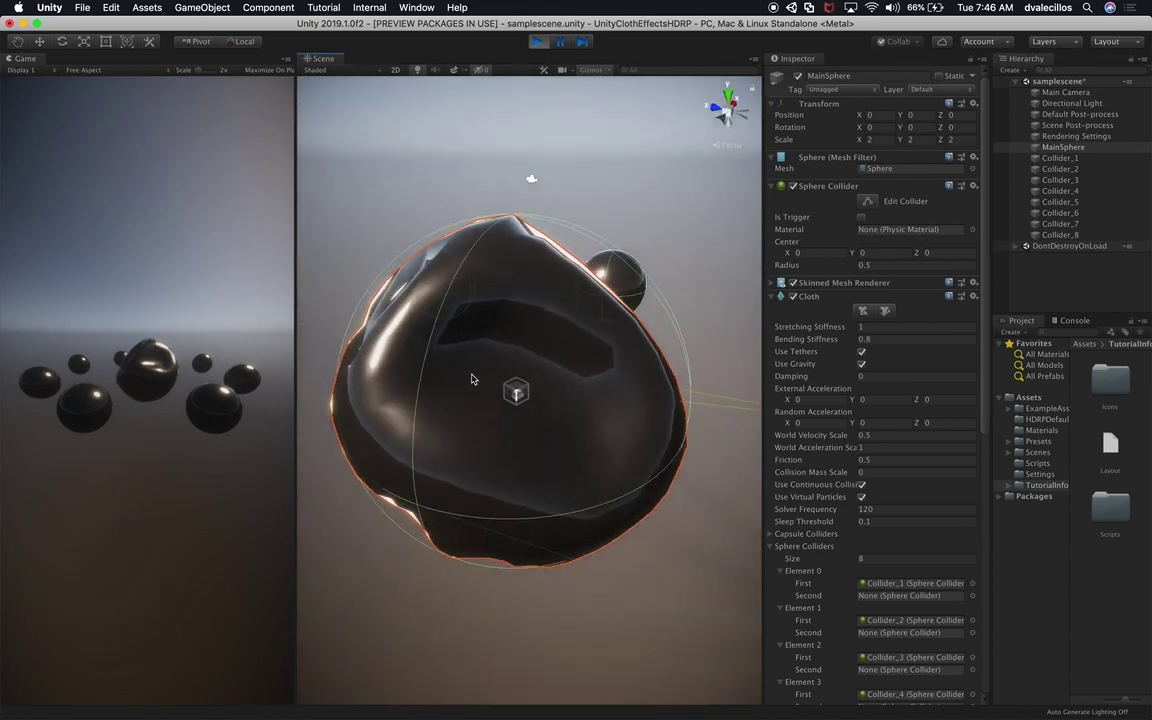
{"action": "left_click_drag", "start_coordinate": [557, 398], "coordinate": [514, 336], "text": "alt"}
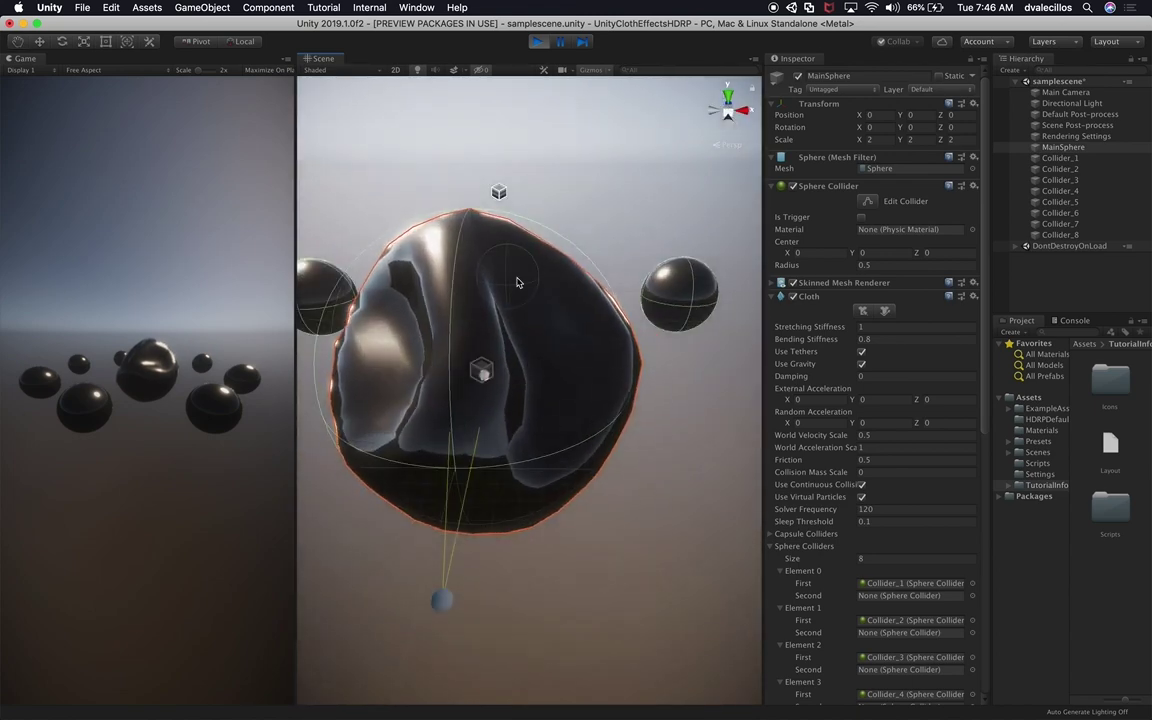
{"action": "scroll", "coordinate": [573, 571], "scroll_direction": "down", "scroll_amount": 5}
{"action": "left_click_drag", "start_coordinate": [573, 571], "coordinate": [443, 440], "text": "alt"}
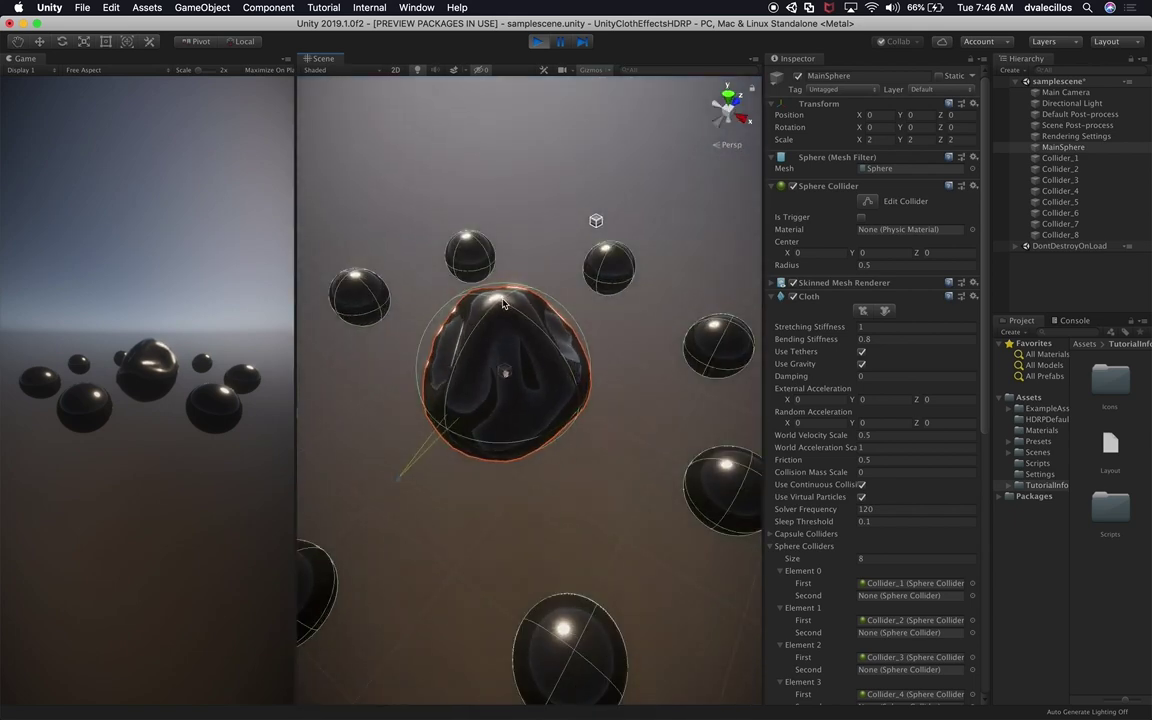
{"action": "scroll", "coordinate": [551, 454], "scroll_direction": "up", "scroll_amount": 5}
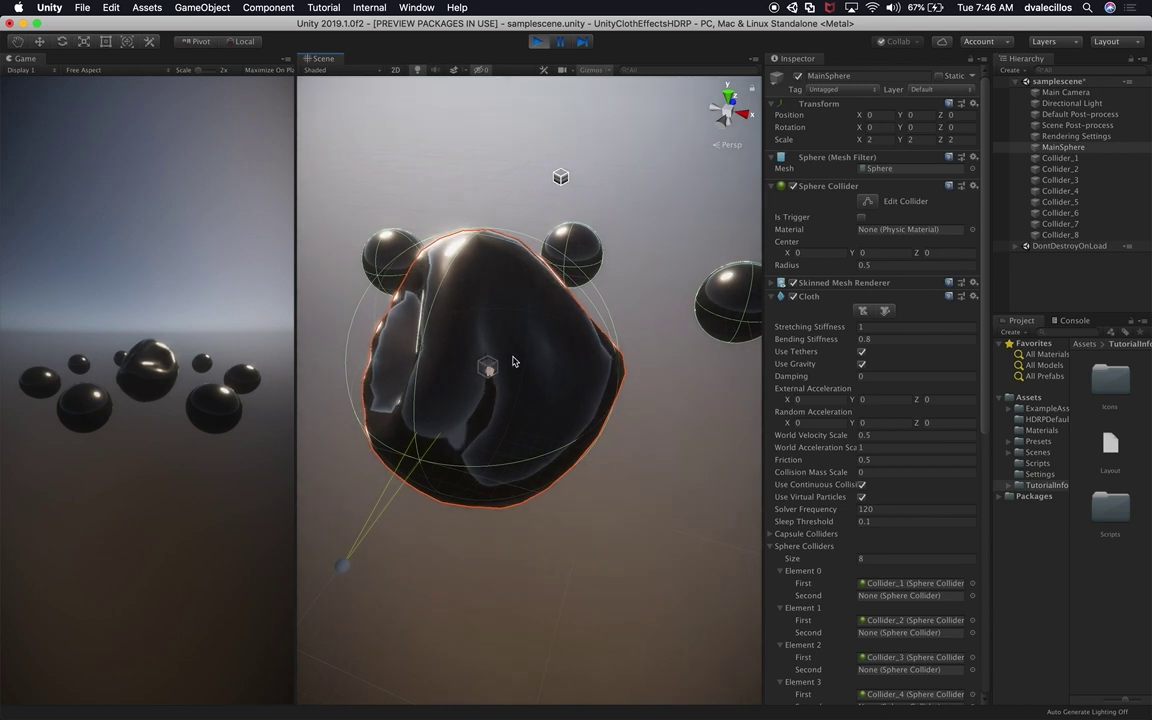
{"action": "left_click_drag", "start_coordinate": [484, 237], "coordinate": [434, 515], "text": "alt"}
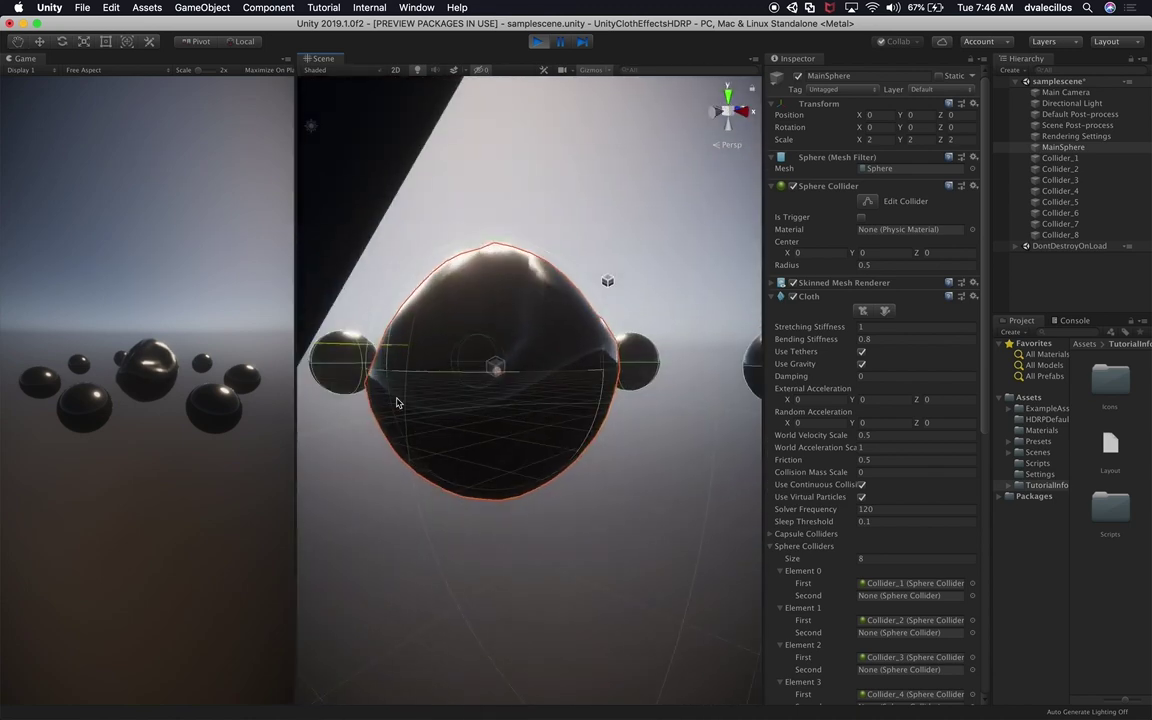
Exit Play mode, reopen MainSphere's cloth constraint editing and set the paint Max Distance to 1.
{"action": "left_click_drag", "start_coordinate": [503, 355], "coordinate": [516, 241], "text": "alt"}
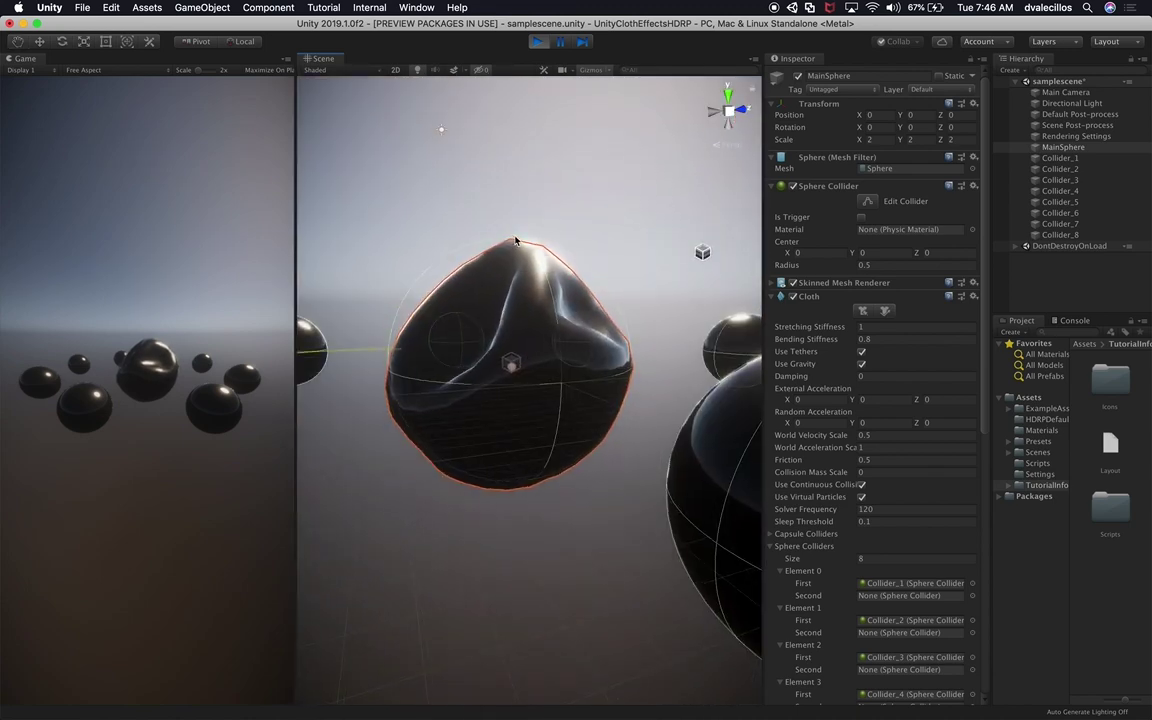
{"action": "left_click", "coordinate": [537, 41]}
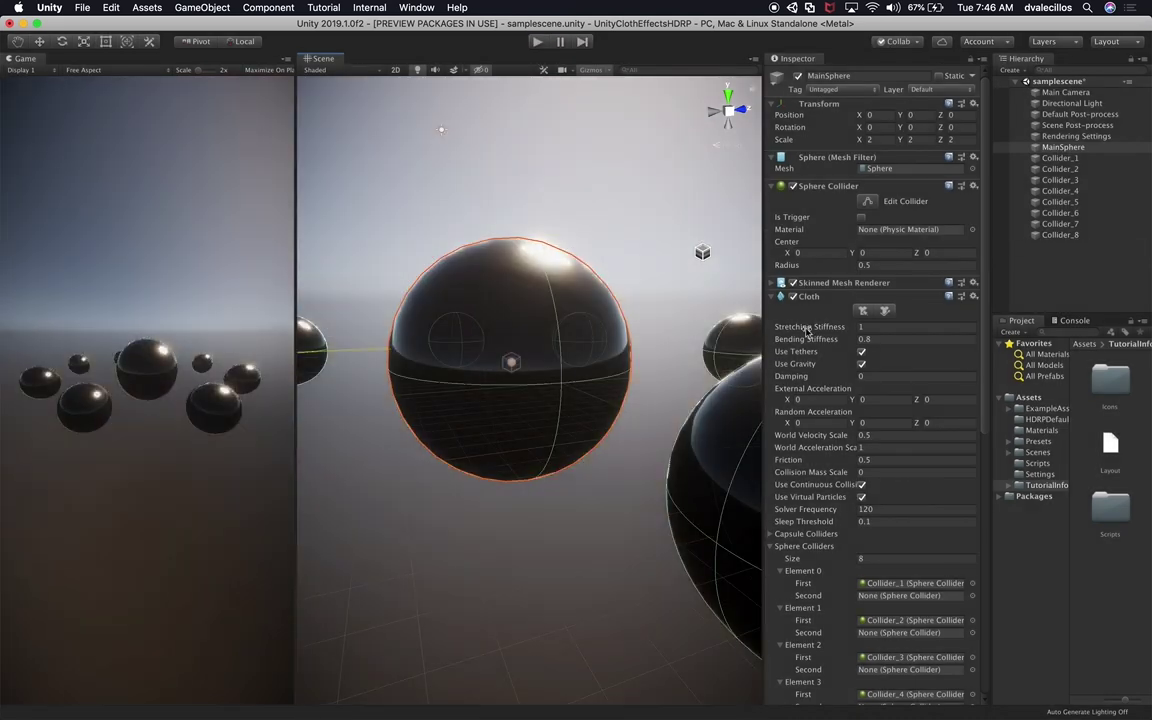
{"action": "left_click", "coordinate": [862, 311]}
{"action": "left_click_drag", "start_coordinate": [480, 463], "coordinate": [655, 572], "text": "alt"}
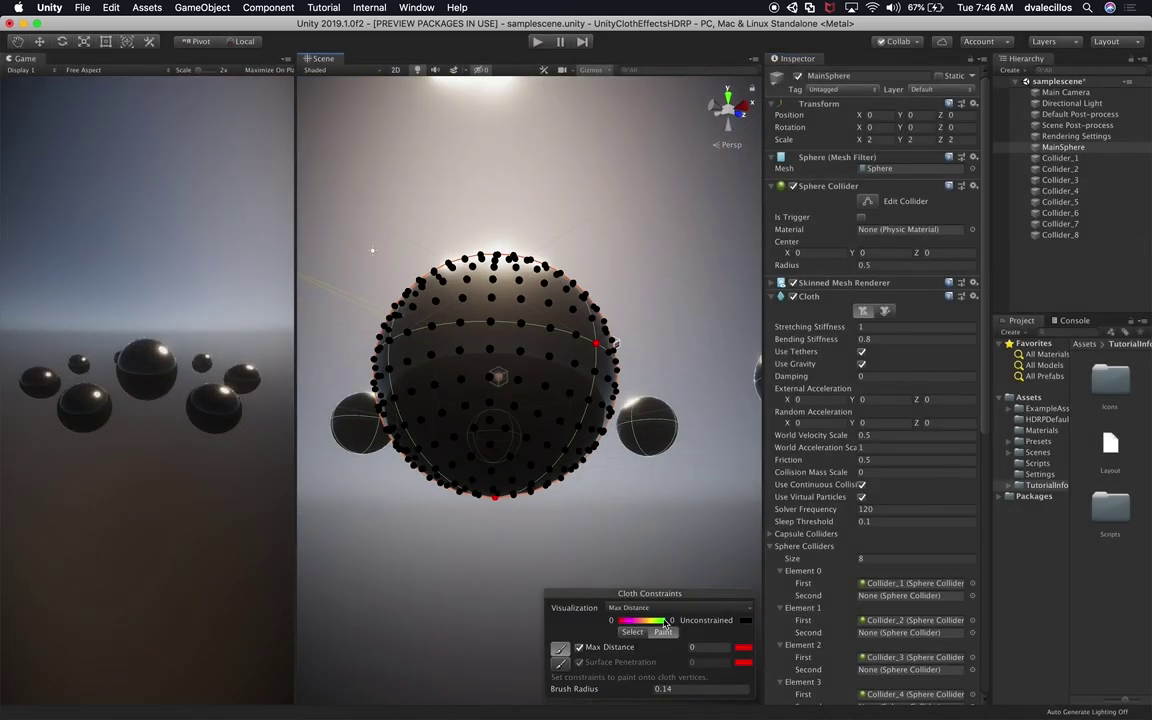
{"action": "left_click", "coordinate": [706, 649]}
{"action": "key", "text": "Return"}
Paint the Max Distance 1 constraint onto the single cloth vertex at MainSphere's bottom pole.
{"action": "scroll", "coordinate": [500, 450], "scroll_direction": "up", "scroll_amount": 10}
{"action": "scroll", "coordinate": [572, 443], "scroll_direction": "down", "scroll_amount": 8}
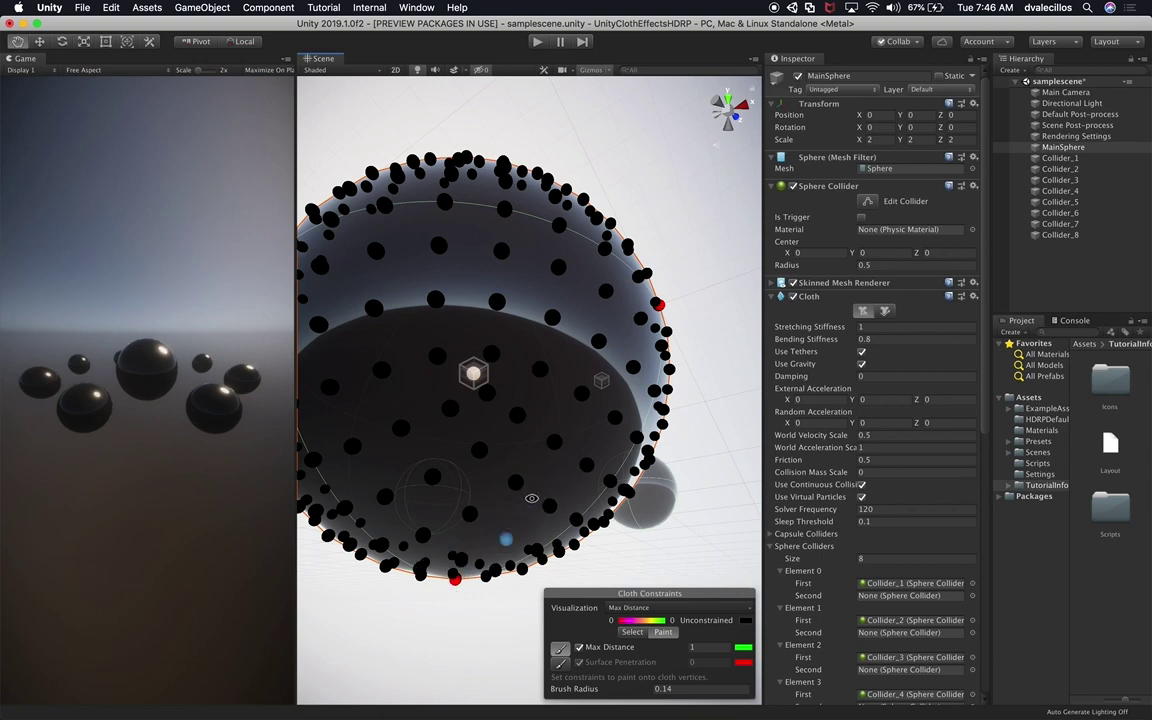
{"action": "left_click_drag", "start_coordinate": [458, 590], "coordinate": [420, 545], "text": "alt"}
{"action": "left_click", "coordinate": [422, 541]}
{"action": "scroll", "coordinate": [570, 528], "scroll_direction": "down", "scroll_amount": 6}
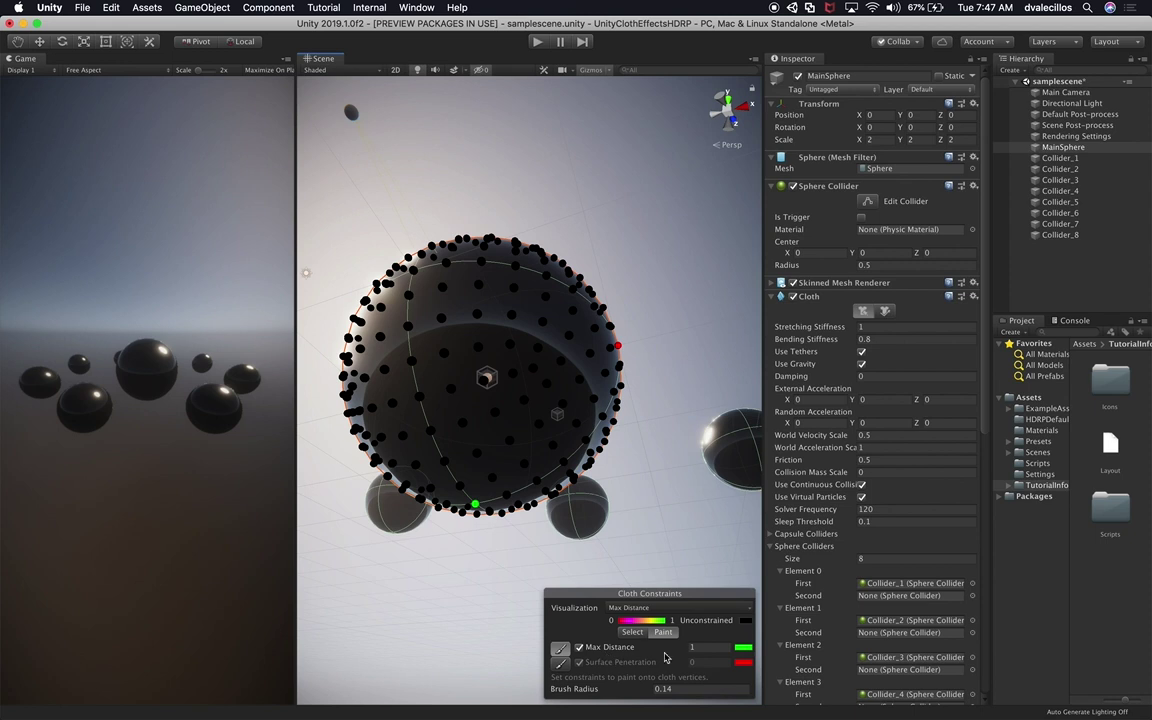
Set the paint Max Distance to 2 and apply it to the constrained vertices around MainSphere's equator.
{"action": "left_click", "coordinate": [707, 649]}
{"action": "mouse_move", "coordinate": [476, 511]}
{"action": "left_mouse_down", "text": "alt"}
{"action": "mouse_move", "coordinate": [671, 329]}
{"action": "mouse_move", "coordinate": [694, 328]}
{"action": "mouse_move", "coordinate": [527, 388]}
{"action": "mouse_move", "coordinate": [446, 442]}
{"action": "left_mouse_up", "text": "alt"}
{"action": "left_click", "coordinate": [503, 338]}
{"action": "left_click_drag", "start_coordinate": [597, 312], "coordinate": [354, 351], "text": "alt"}
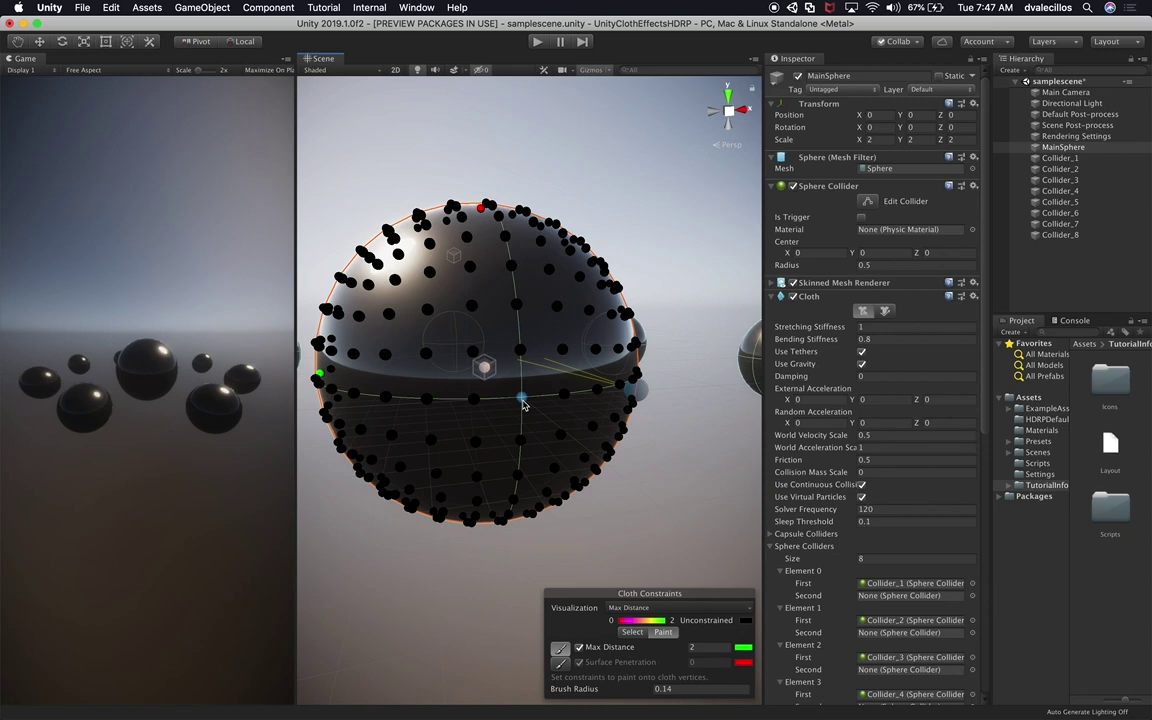
{"action": "left_click_drag", "start_coordinate": [672, 292], "coordinate": [656, 451], "text": "alt"}
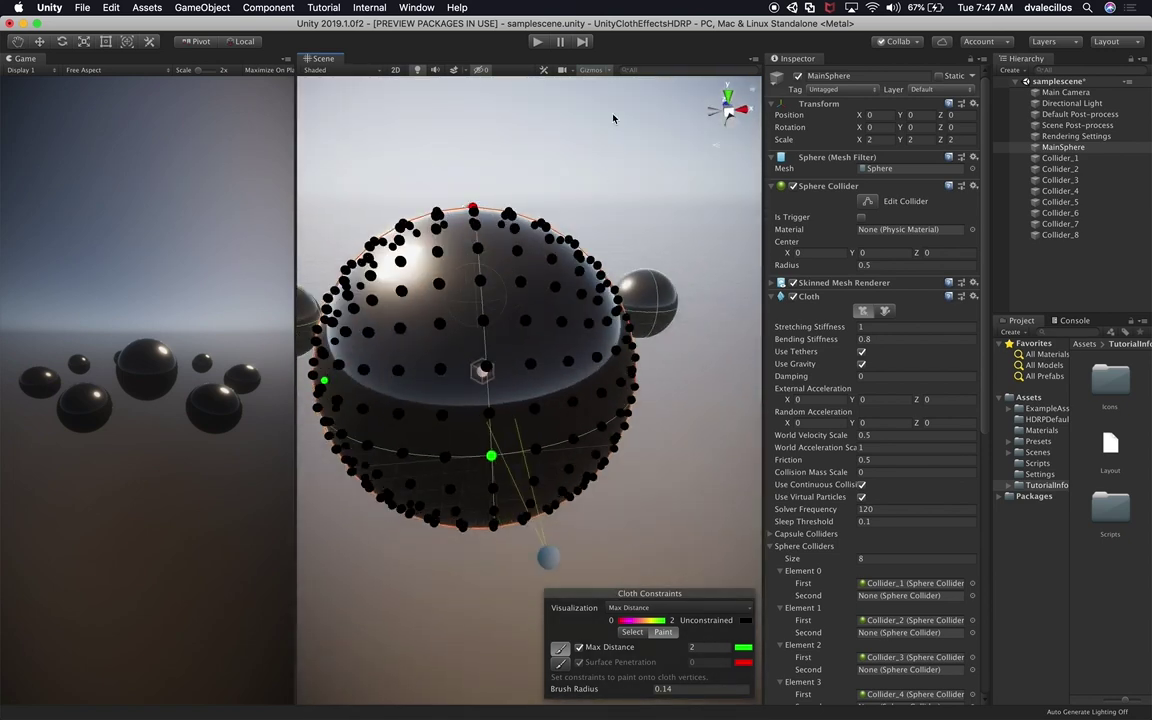
Run the scene and examine how MainSphere's cloth stretches from several angles.
{"action": "left_click", "coordinate": [540, 41]}
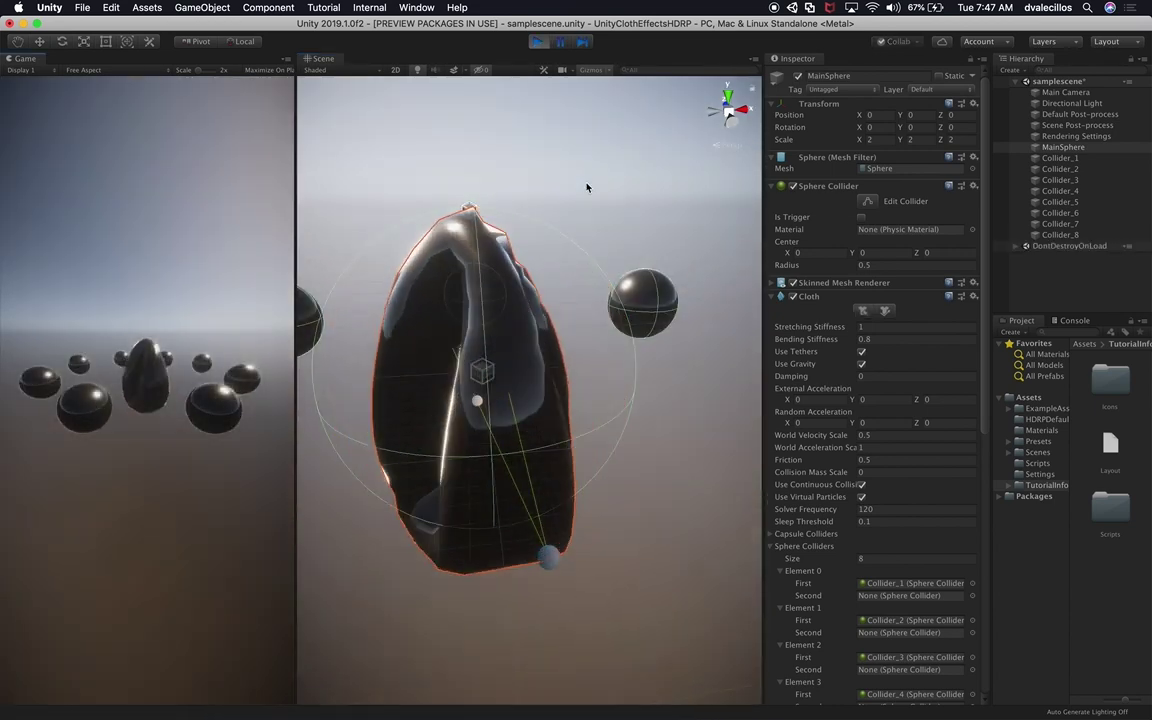
{"action": "left_click_drag", "start_coordinate": [432, 320], "coordinate": [593, 324], "text": "alt"}
{"action": "left_click_drag", "start_coordinate": [440, 338], "coordinate": [648, 356], "text": "alt"}
{"action": "left_click_drag", "start_coordinate": [548, 362], "coordinate": [402, 432], "text": "alt"}
Move Collider_5 toward the stretched cloth, to about Z 1.186, to test the collision, and exit Play mode.
{"action": "scroll", "coordinate": [618, 386], "scroll_direction": "down", "scroll_amount": 6}
{"action": "left_click", "coordinate": [383, 461]}
{"action": "left_click_drag", "start_coordinate": [328, 472], "coordinate": [467, 463]}
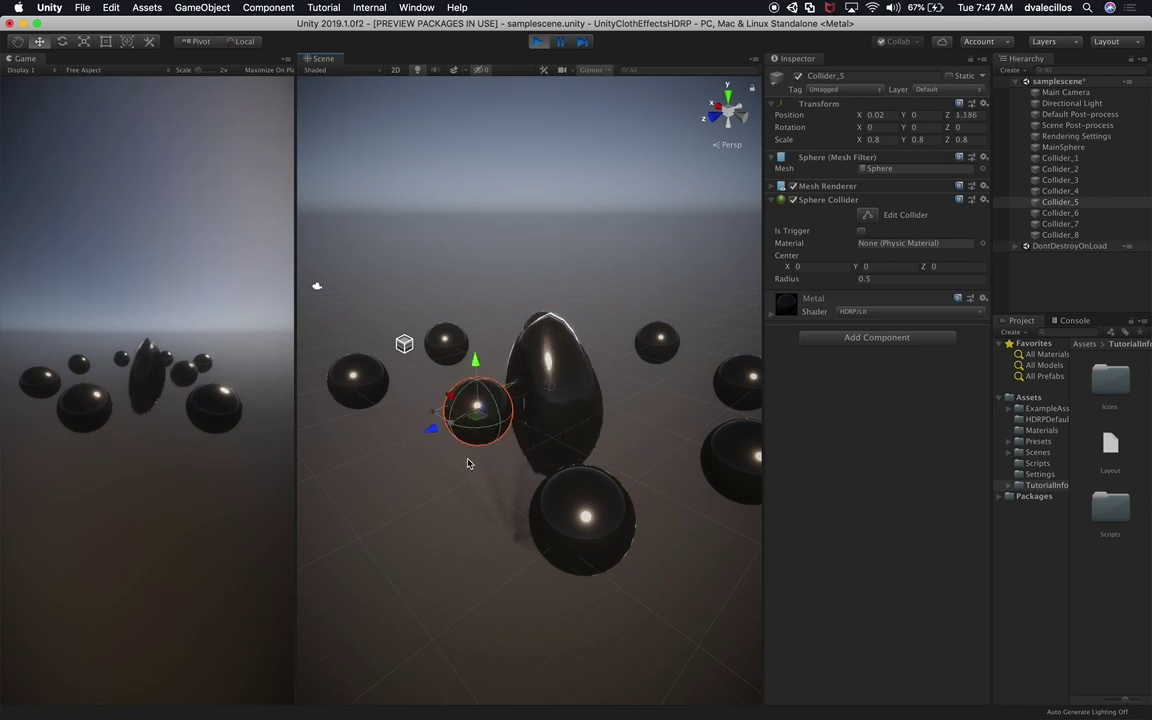
{"action": "left_click", "coordinate": [537, 41]}
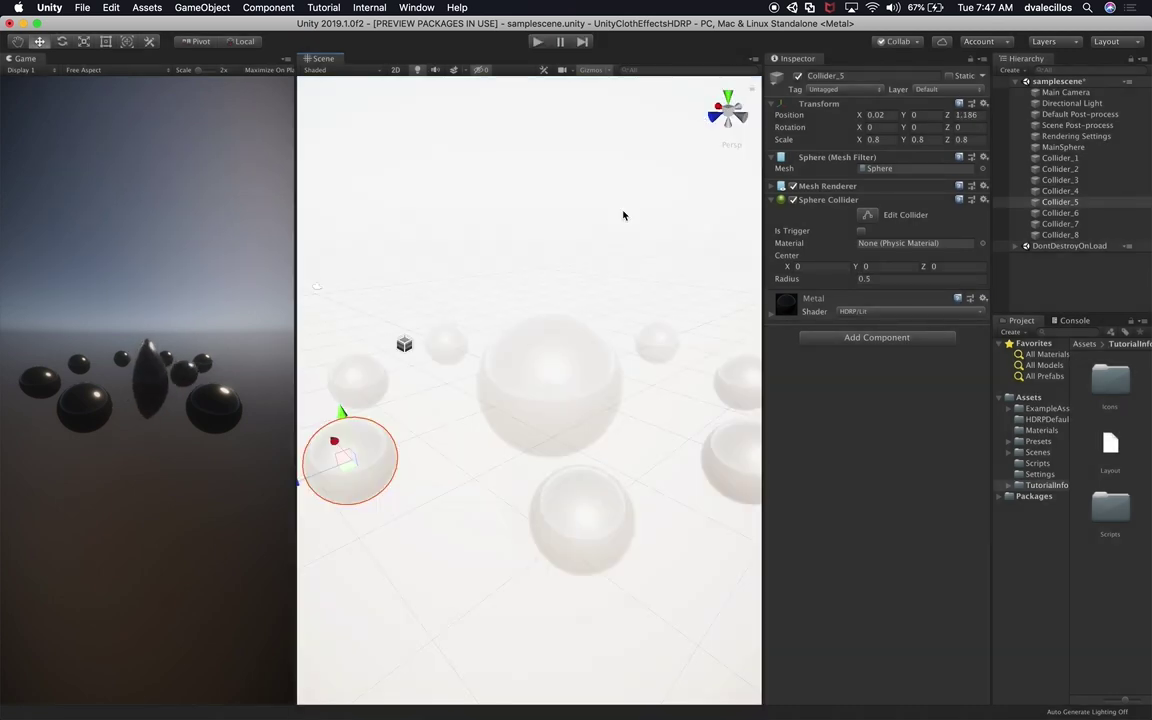
Reopen cloth constraint editing for MainSphere and set the paint Max Distance to 0.
{"action": "left_click", "coordinate": [552, 385]}
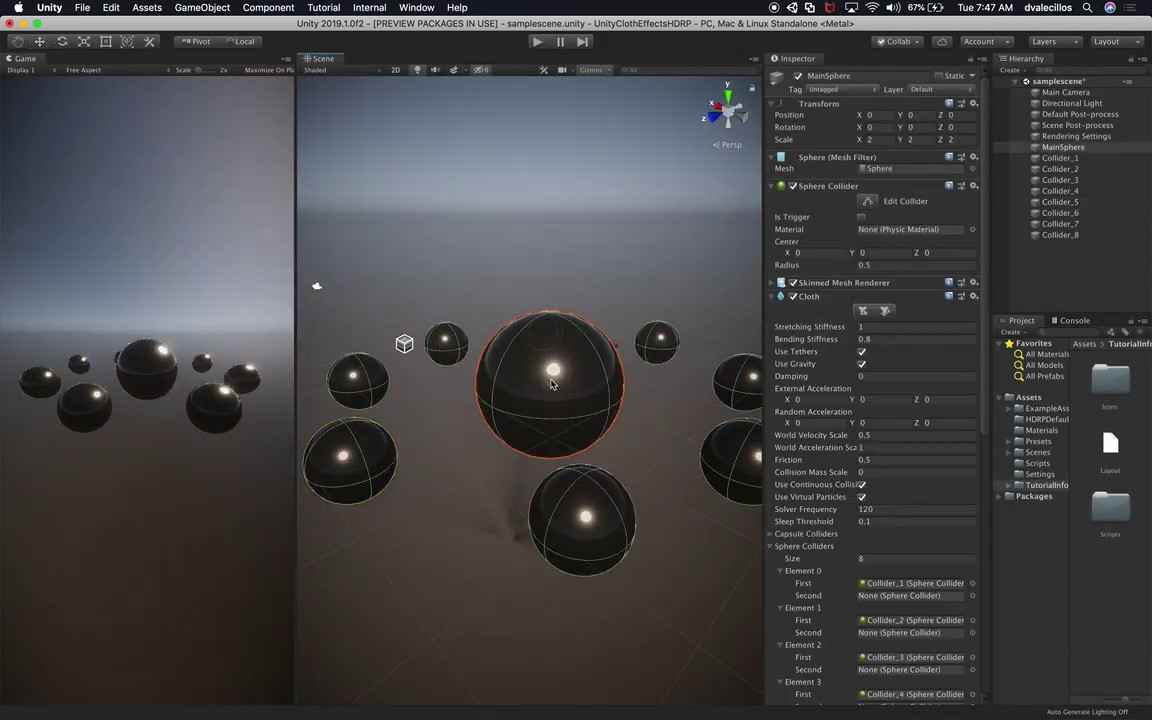
{"action": "left_click", "coordinate": [863, 312]}
{"action": "scroll", "coordinate": [615, 393], "scroll_direction": "up", "scroll_amount": 5}
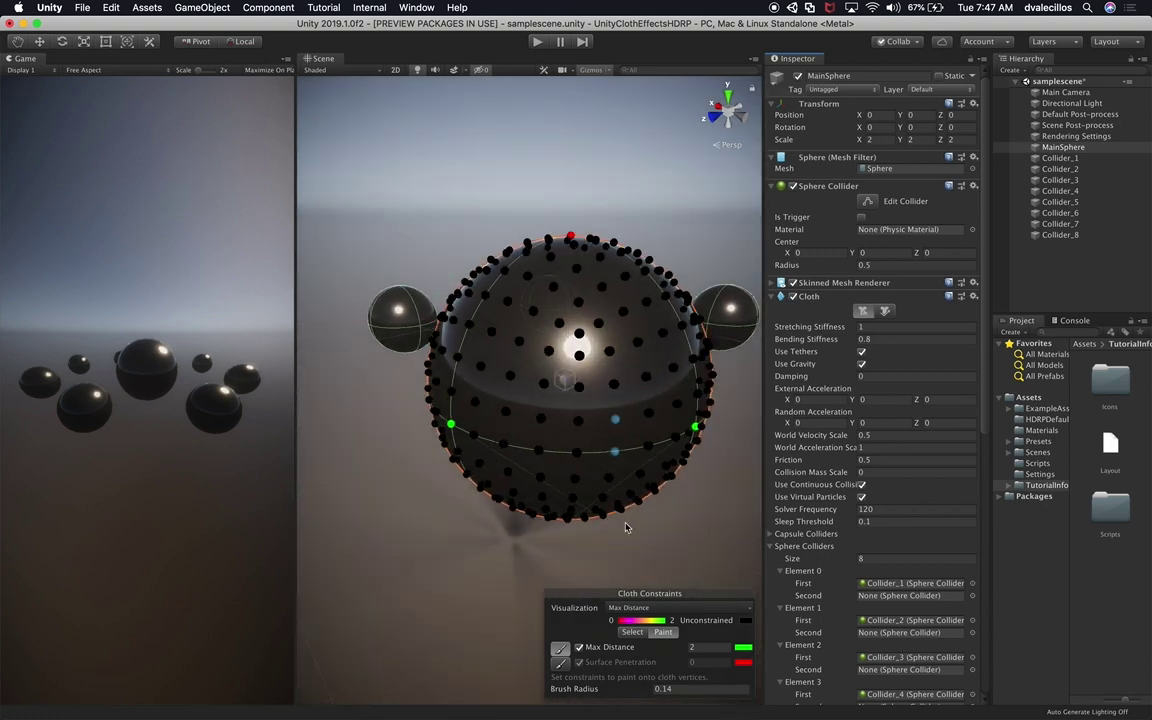
{"action": "left_click", "coordinate": [697, 650]}
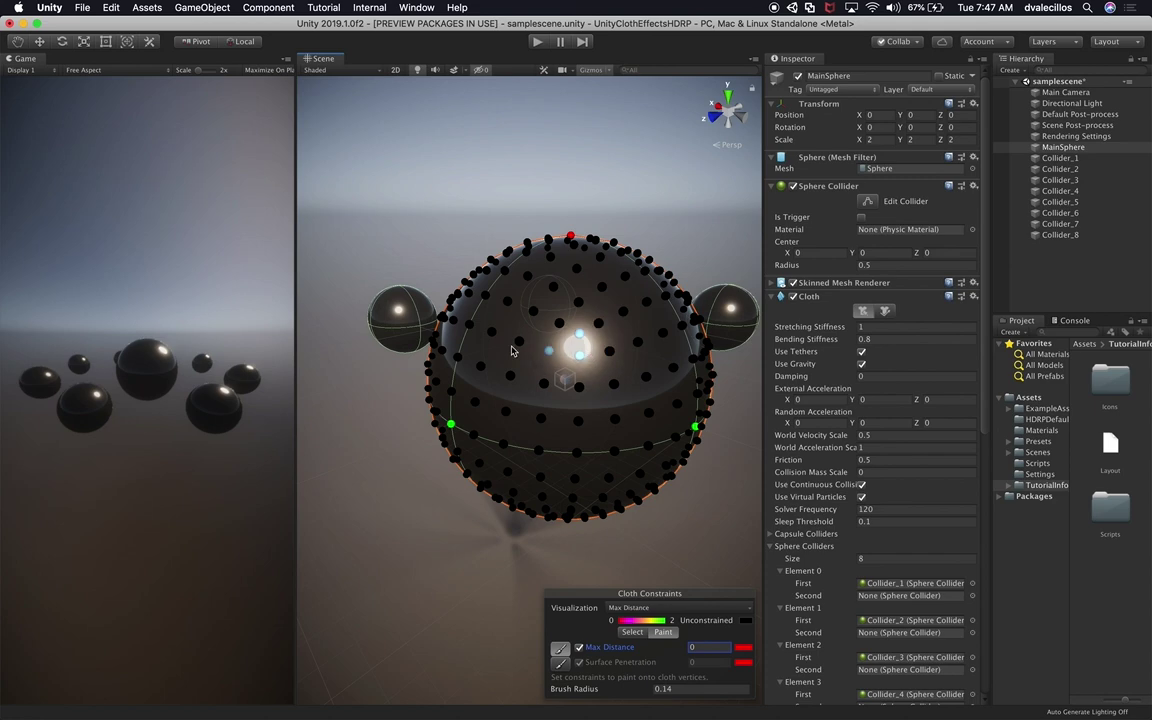
Repaint the constrained vertices around MainSphere's equator with the zero Max Distance constraint.
{"action": "left_click_drag", "start_coordinate": [618, 406], "coordinate": [656, 360], "text": "alt"}
{"action": "left_click_drag", "start_coordinate": [703, 397], "coordinate": [639, 264], "text": "alt"}
{"action": "left_click_drag", "start_coordinate": [580, 359], "coordinate": [575, 410], "text": "alt"}
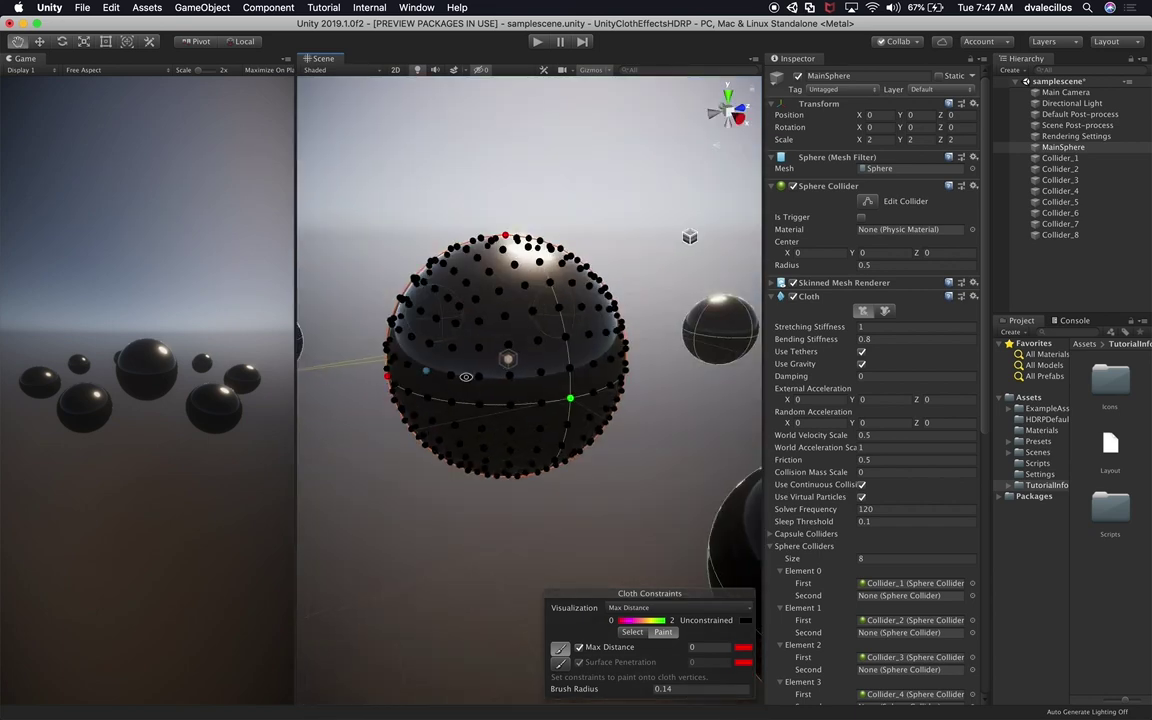
{"action": "left_click_drag", "start_coordinate": [556, 324], "coordinate": [572, 290], "text": "alt"}
{"action": "scroll", "coordinate": [622, 405], "scroll_direction": "up", "scroll_amount": 3}
{"action": "left_click", "coordinate": [566, 441]}
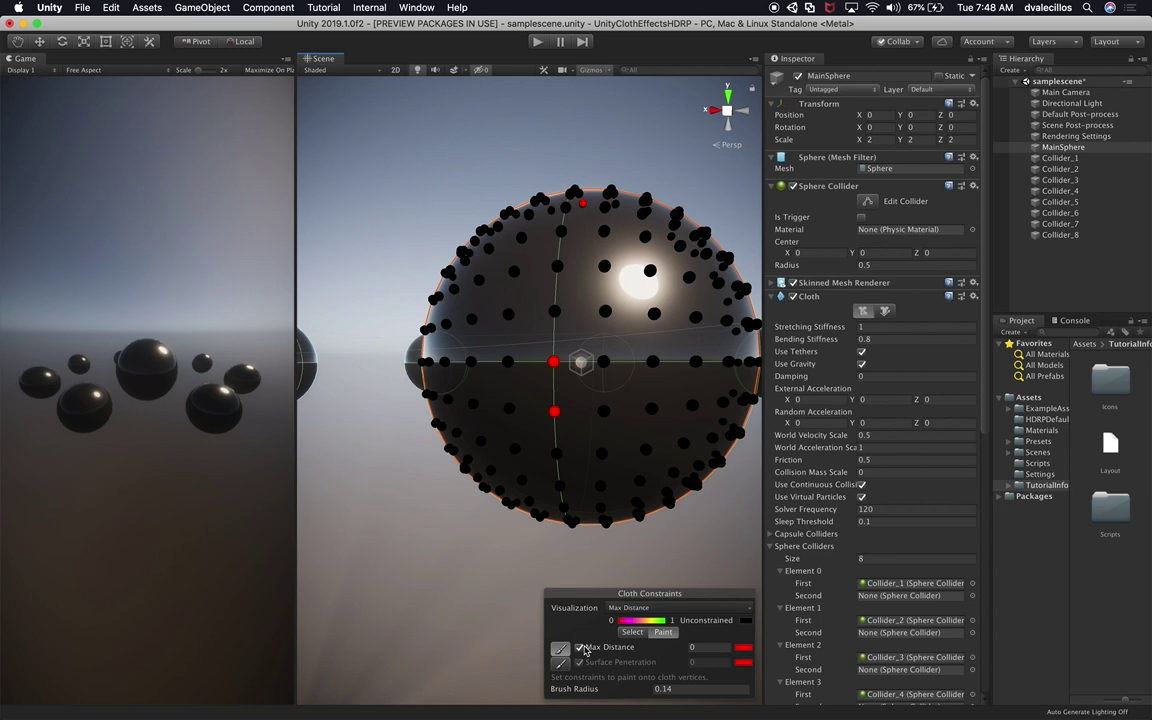
Select the stray constrained vertex just below MainSphere's equator and disable its Max Distance constraint.
{"action": "left_click", "coordinate": [632, 633]}
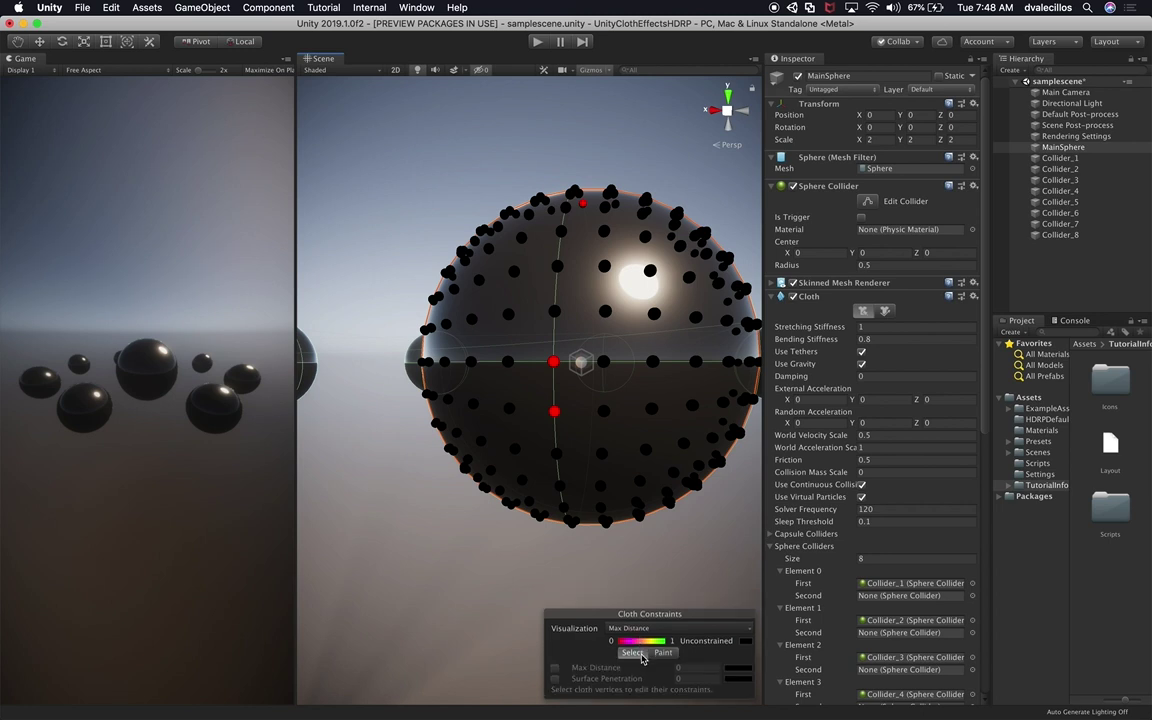
{"action": "left_click", "coordinate": [557, 426]}
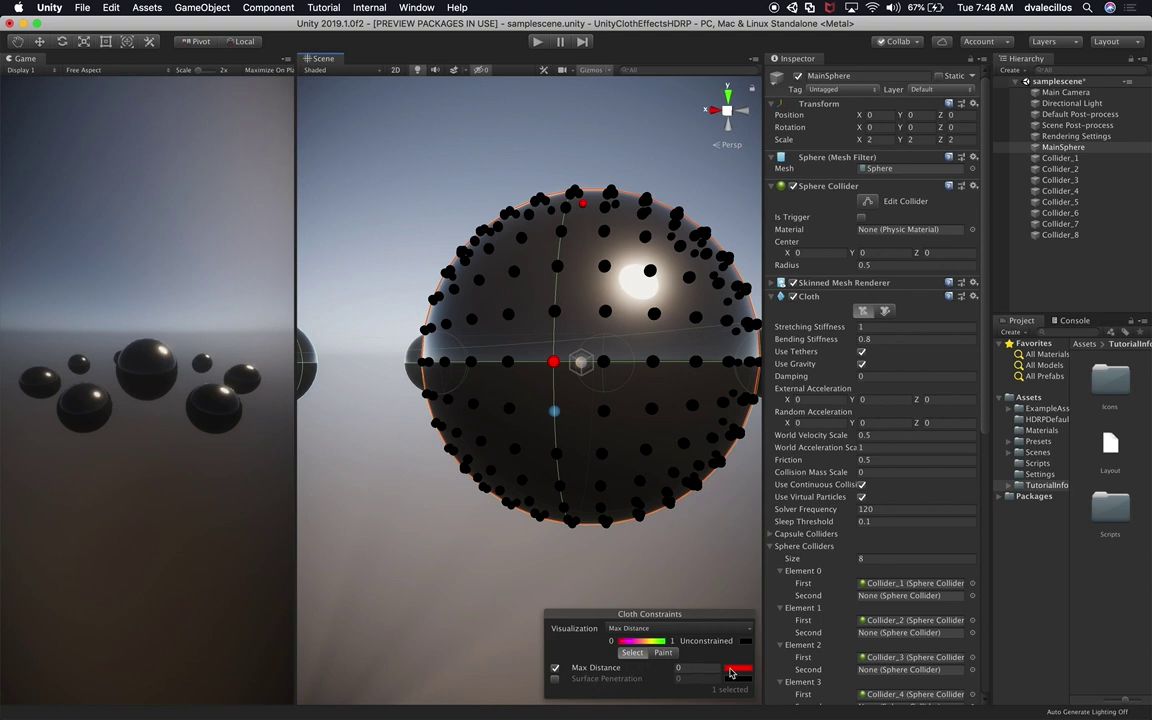
{"action": "left_click", "coordinate": [556, 668]}
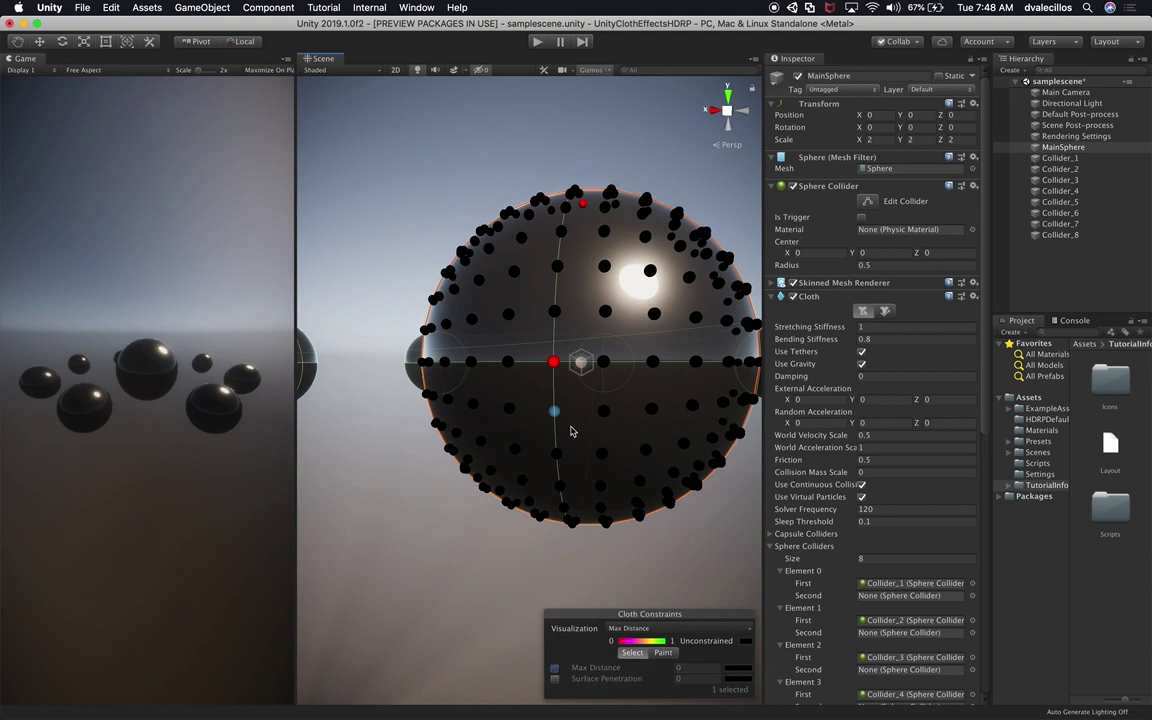
Re-enable the Max Distance constraint on the selected vertex below the equator and set it to 2.
{"action": "left_click_drag", "start_coordinate": [557, 418], "coordinate": [503, 443], "text": "alt"}
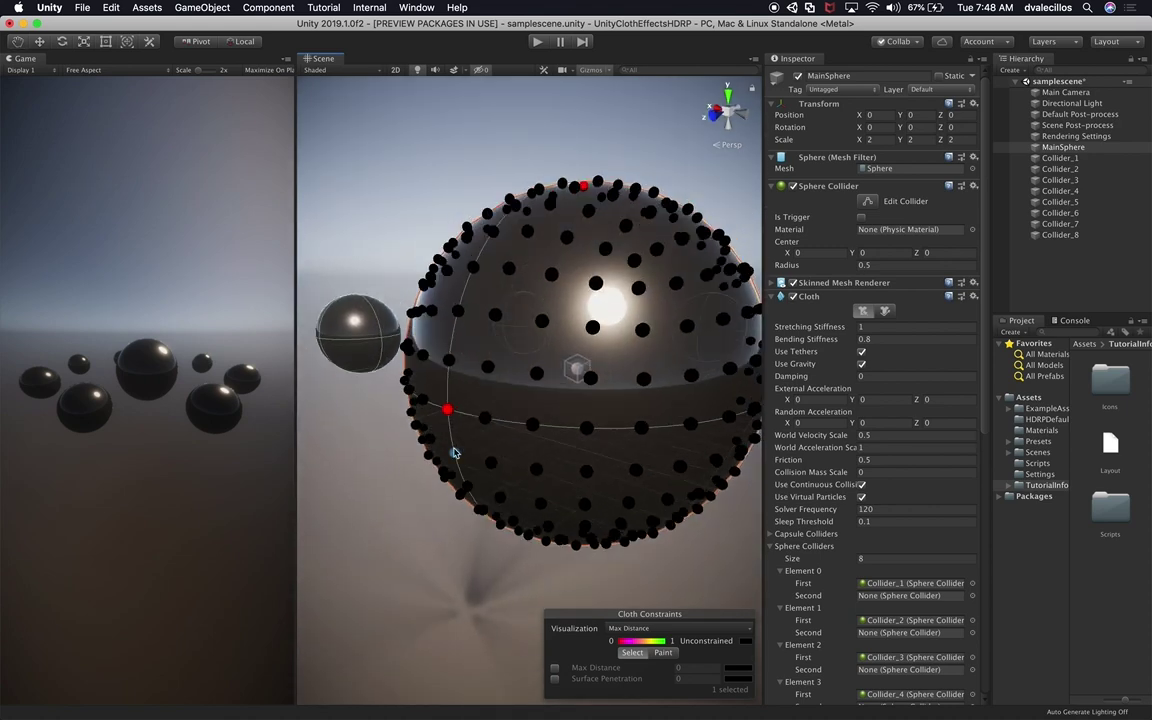
{"action": "left_click", "coordinate": [555, 668]}
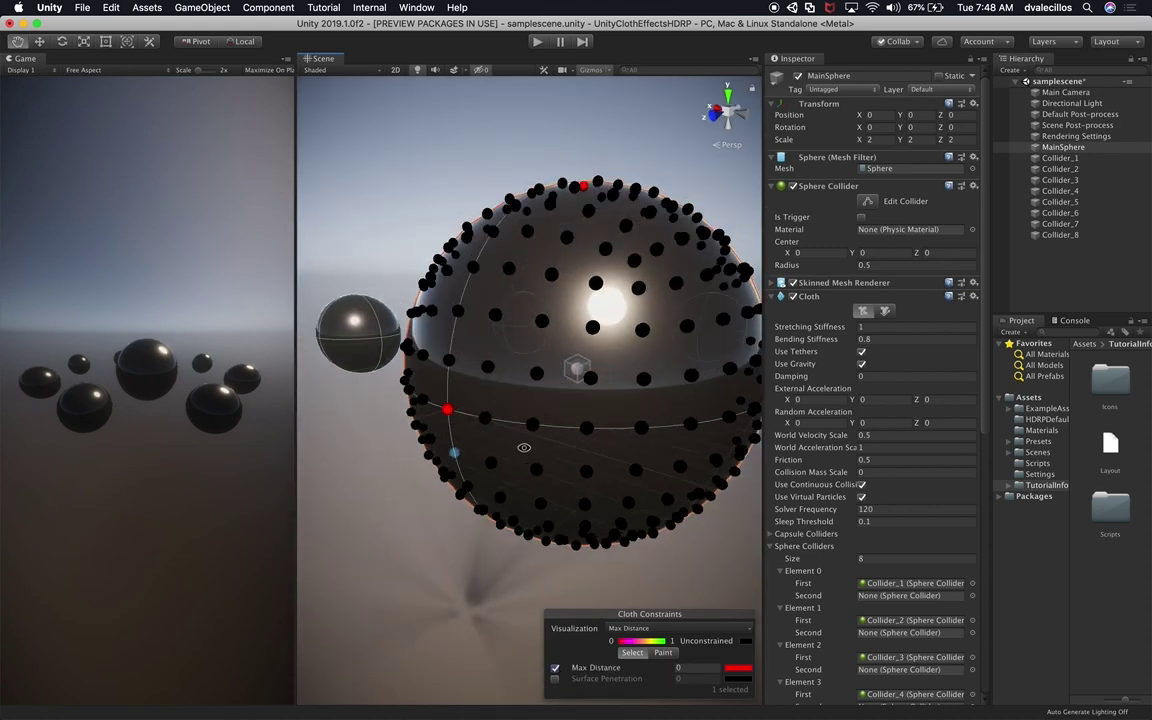
{"action": "left_click_drag", "start_coordinate": [524, 442], "coordinate": [568, 403], "text": "alt"}
{"action": "left_click_drag", "start_coordinate": [630, 668], "coordinate": [638, 669]}
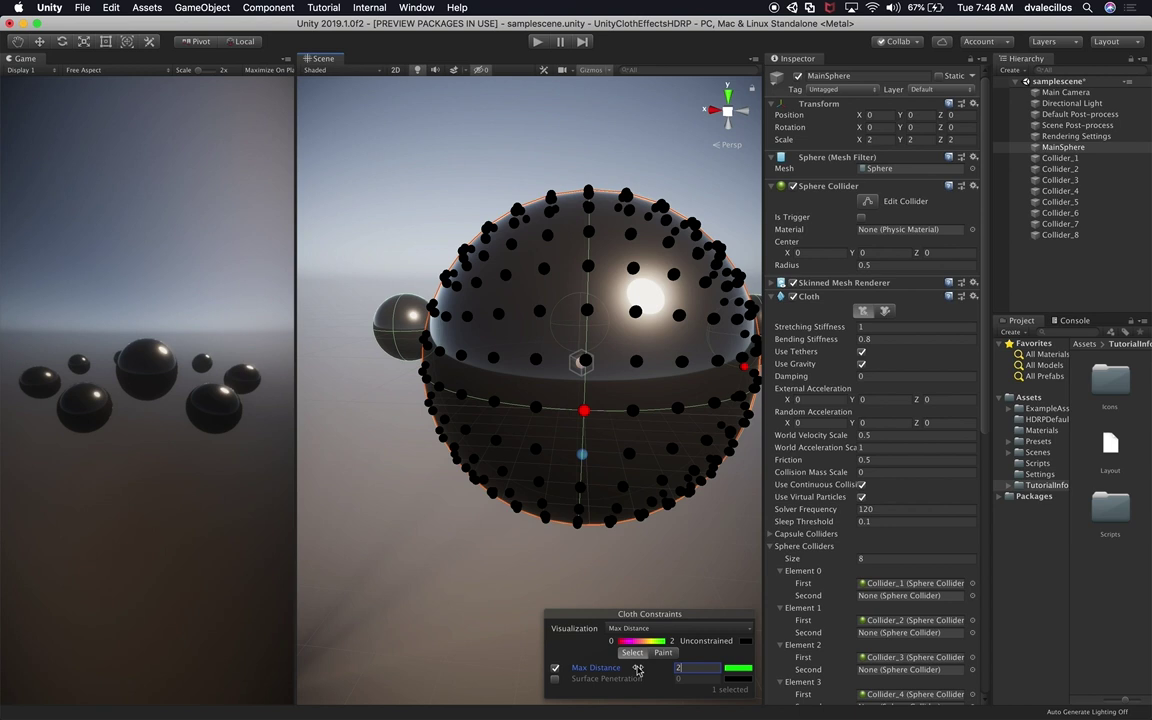
Return to painting cloth constraints on MainSphere with the brush's Max Distance set to 2.
{"action": "left_click", "coordinate": [588, 465]}
{"action": "left_click", "coordinate": [658, 654]}
{"action": "left_click", "coordinate": [692, 649]}
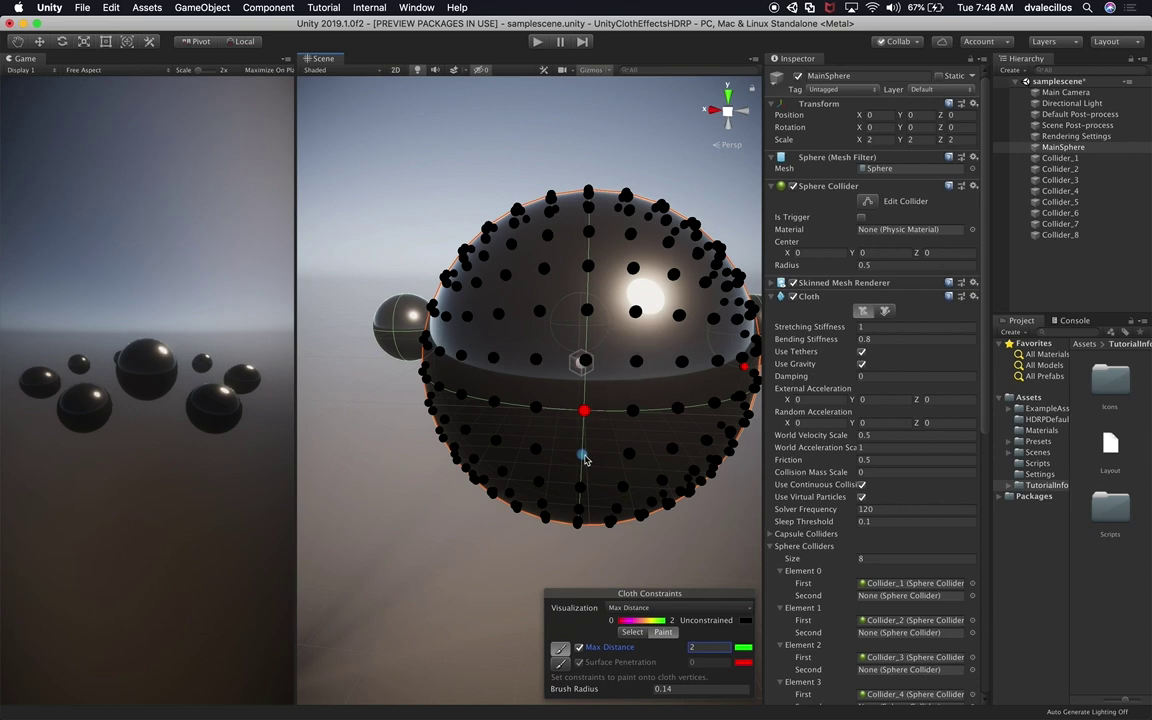
Inspect the constrained vertices around MainSphere's equator from different angles and distances.
{"action": "left_click_drag", "start_coordinate": [651, 396], "coordinate": [654, 328], "text": "alt"}
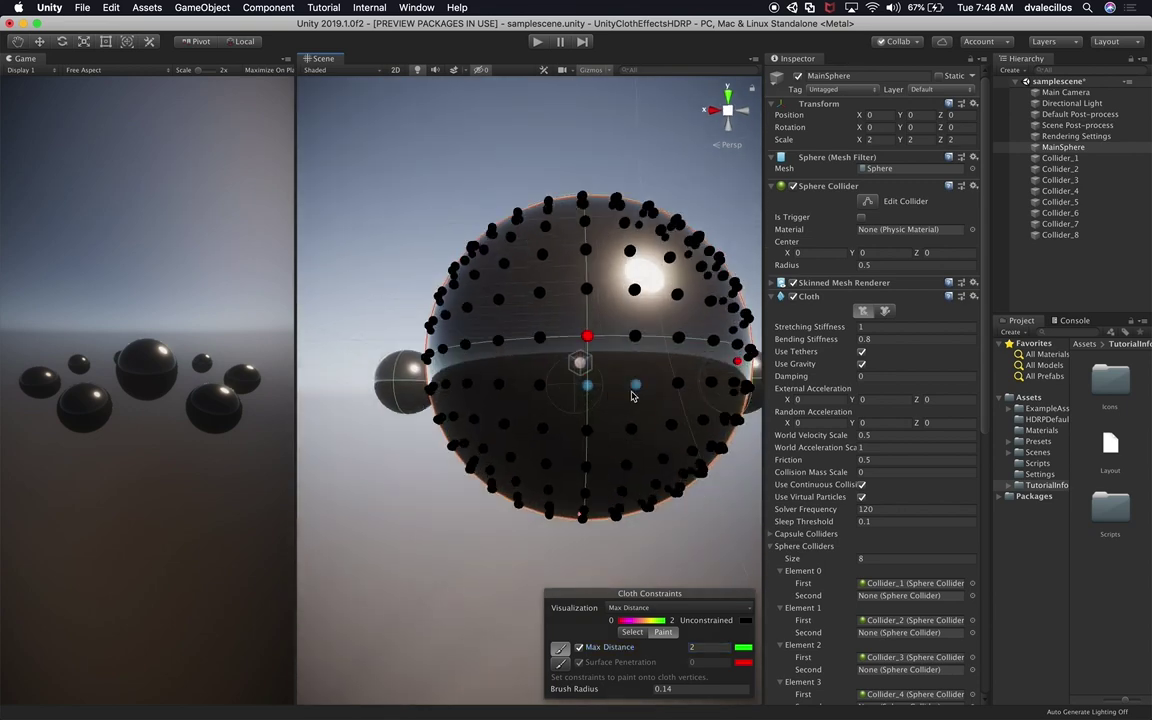
{"action": "scroll", "coordinate": [632, 394], "scroll_direction": "up", "scroll_amount": 5}
{"action": "scroll", "coordinate": [661, 398], "scroll_direction": "down", "scroll_amount": 2}
{"action": "mouse_move", "coordinate": [630, 391]}
{"action": "left_mouse_down", "text": "alt"}
{"action": "mouse_move", "coordinate": [661, 398]}
{"action": "mouse_move", "coordinate": [717, 450]}
{"action": "left_mouse_up", "text": "alt"}
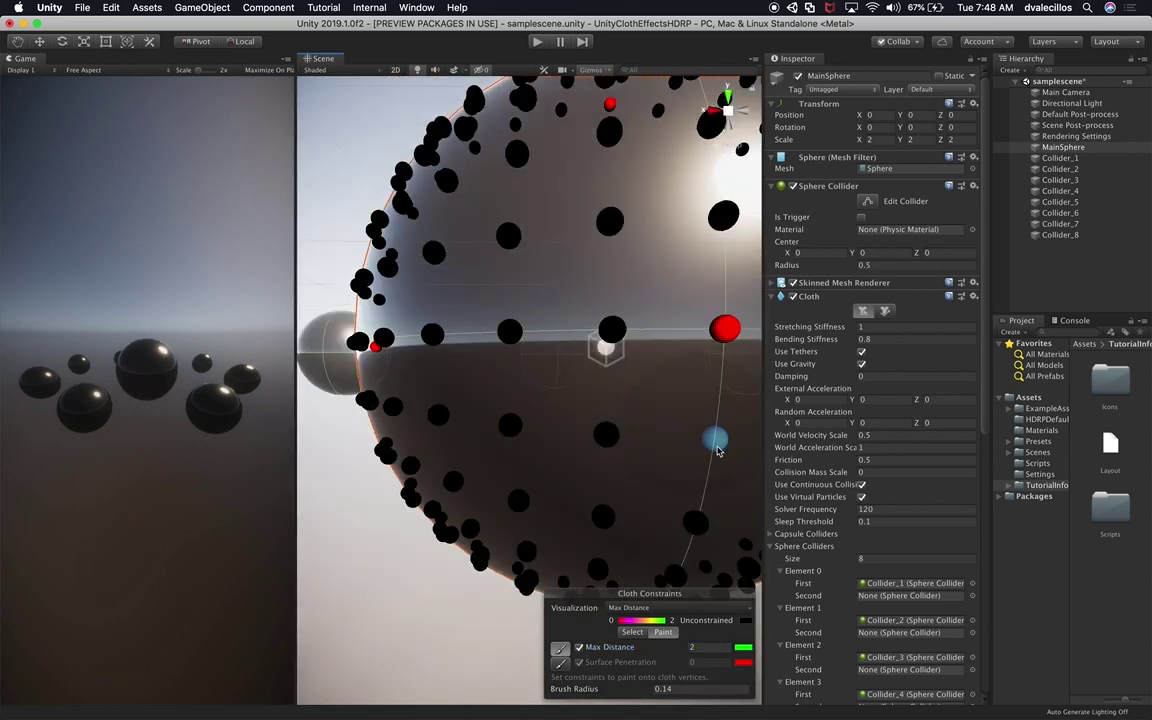
{"action": "scroll", "coordinate": [700, 530], "scroll_direction": "down", "scroll_amount": 5}
{"action": "left_click_drag", "start_coordinate": [682, 508], "coordinate": [553, 535], "text": "alt"}
{"action": "scroll", "coordinate": [607, 474], "scroll_direction": "up", "scroll_amount": 4}
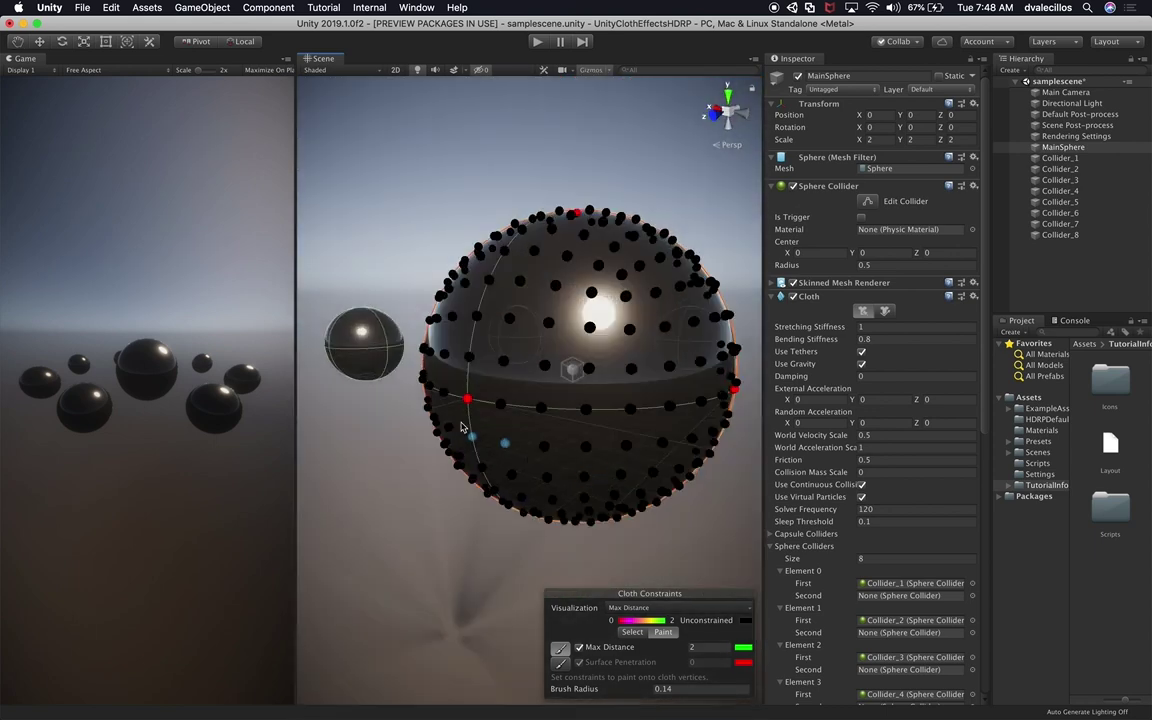
{"action": "left_click", "coordinate": [470, 404]}
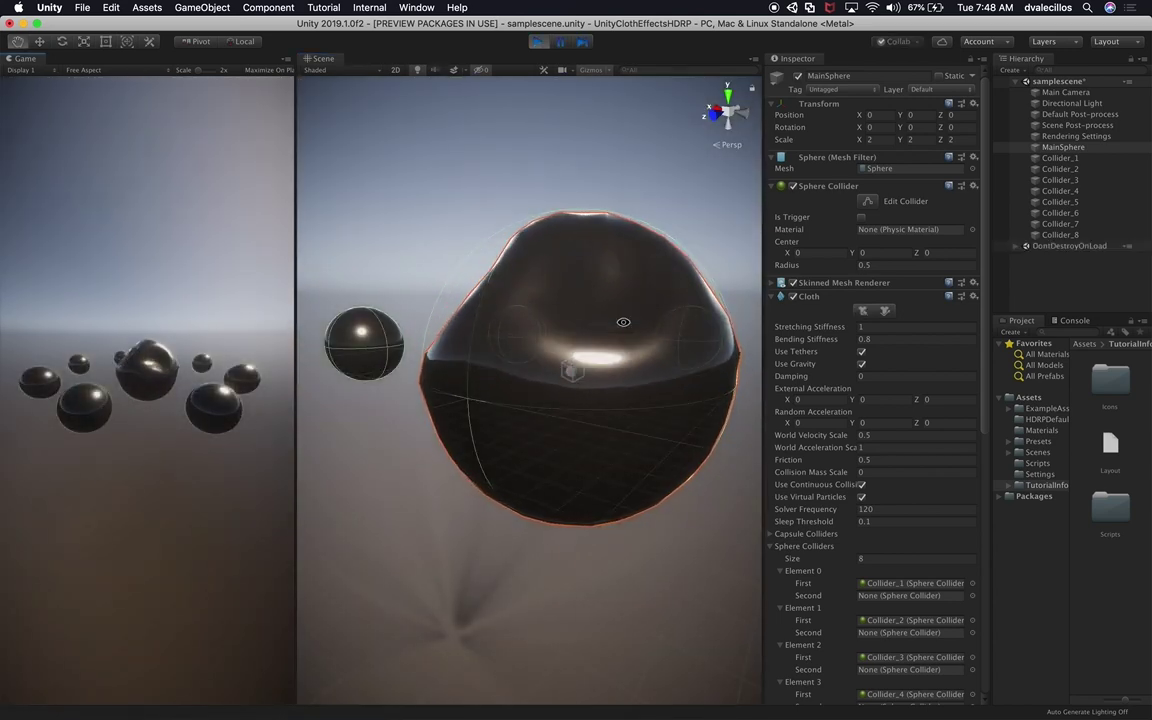
Examine MainSphere's sagging upper cloth from several sides in Play mode and stop the scene.
{"action": "left_click_drag", "start_coordinate": [622, 321], "coordinate": [394, 324], "text": "alt"}
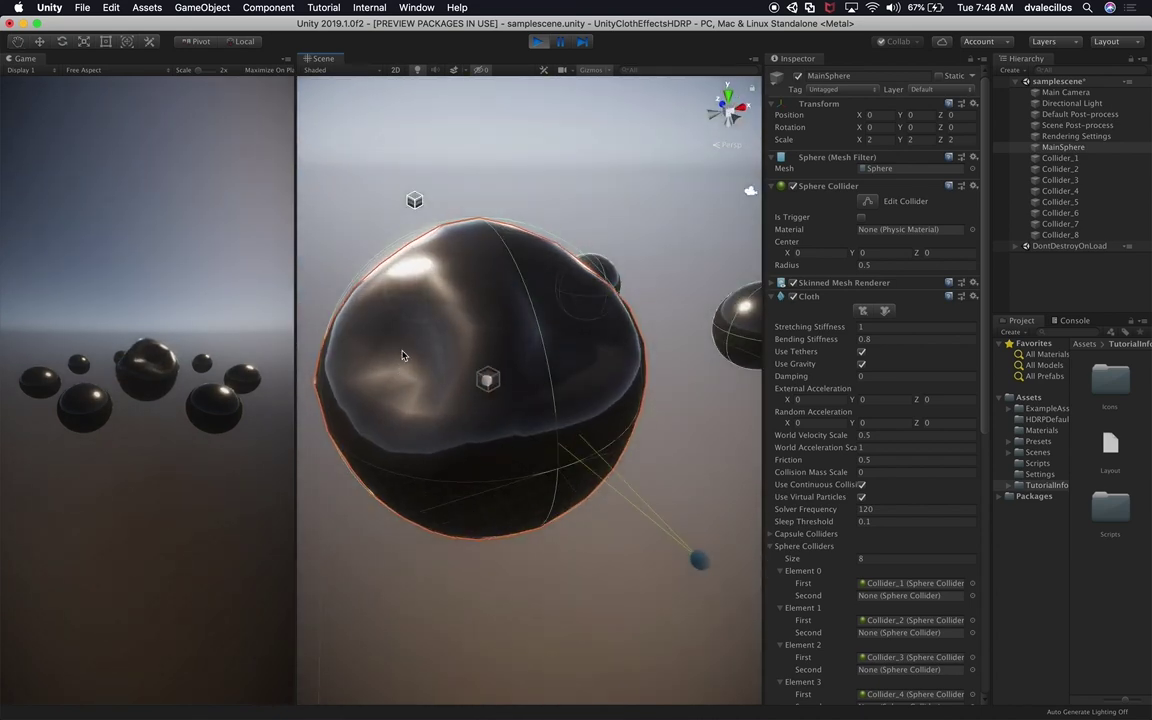
{"action": "left_click_drag", "start_coordinate": [520, 370], "coordinate": [540, 330], "text": "alt"}
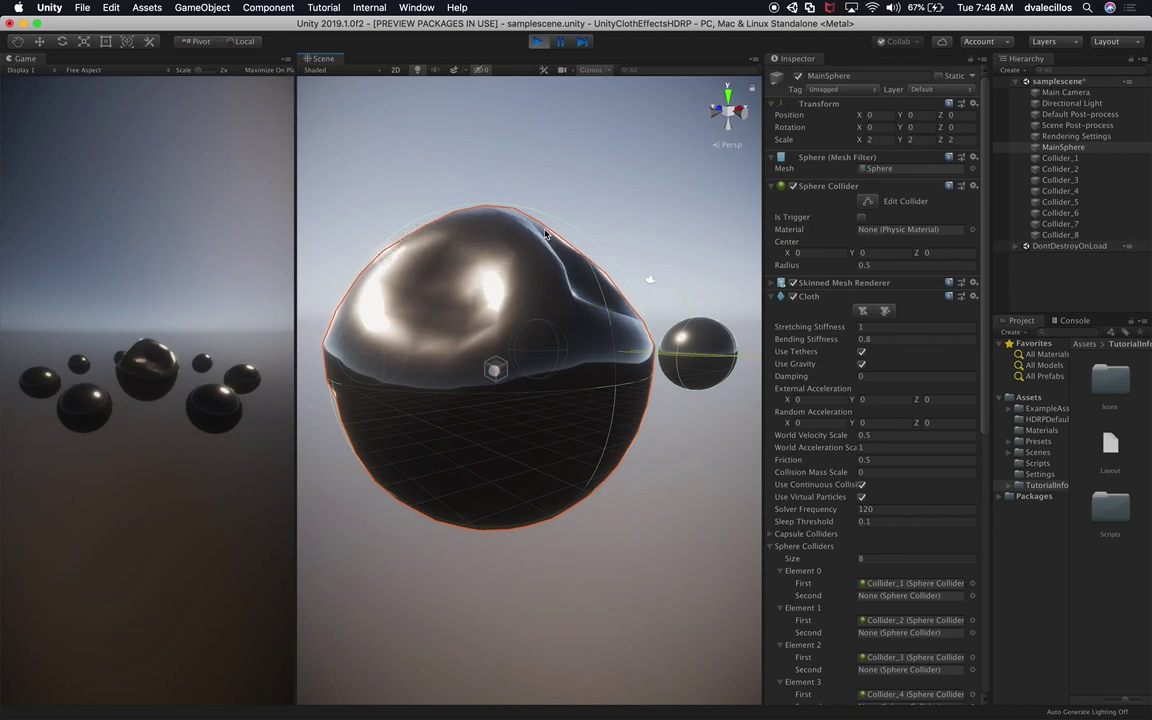
{"action": "key", "text": "super+p"}
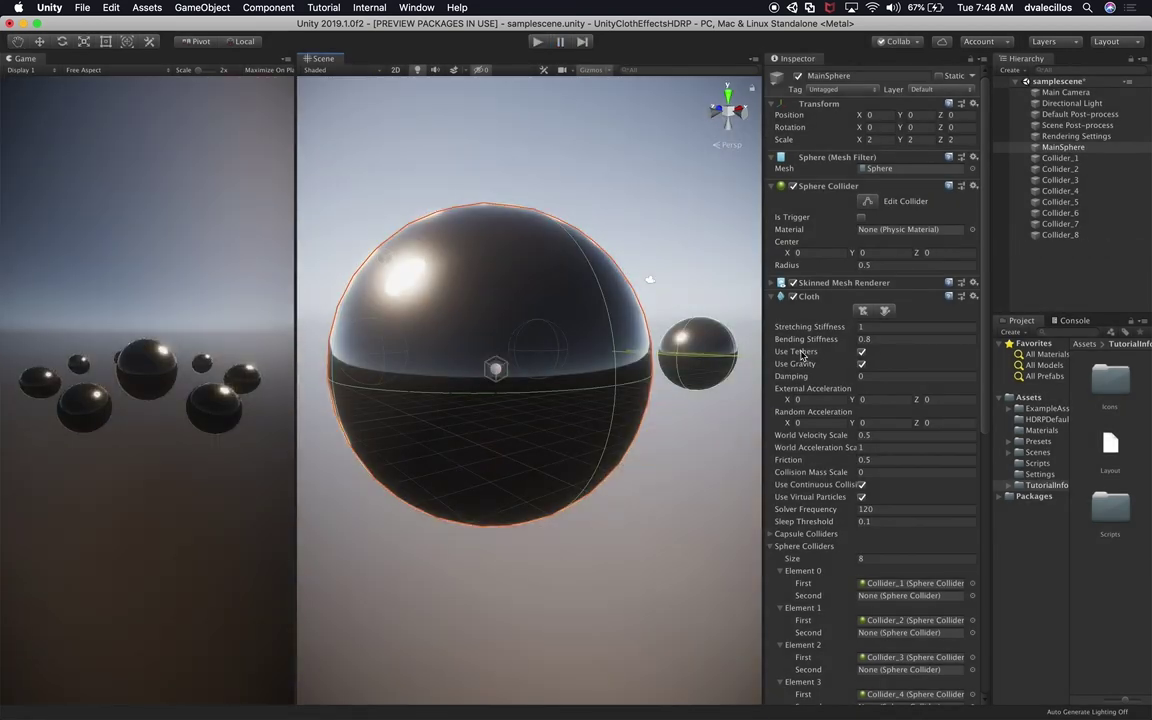
Reopen MainSphere's cloth constraint editing and change the brush's Max Distance to 0.
{"action": "left_click", "coordinate": [863, 310]}
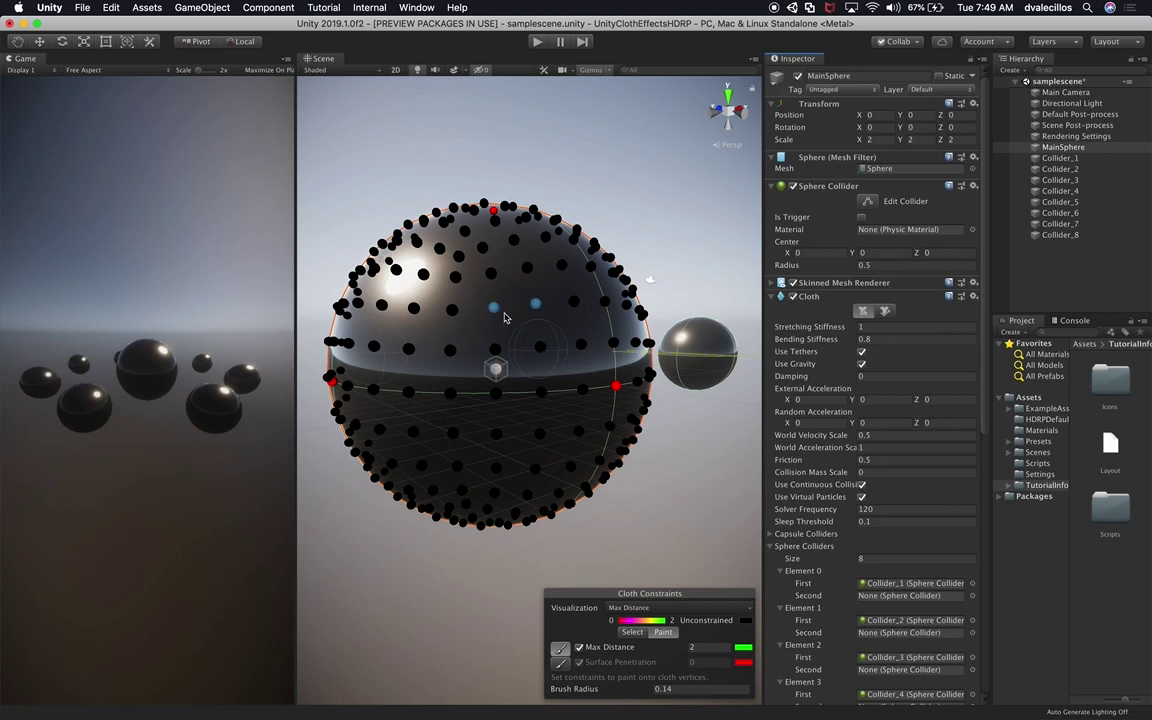
{"action": "left_click_drag", "start_coordinate": [470, 346], "coordinate": [552, 396], "text": "alt"}
{"action": "left_click", "coordinate": [704, 646]}
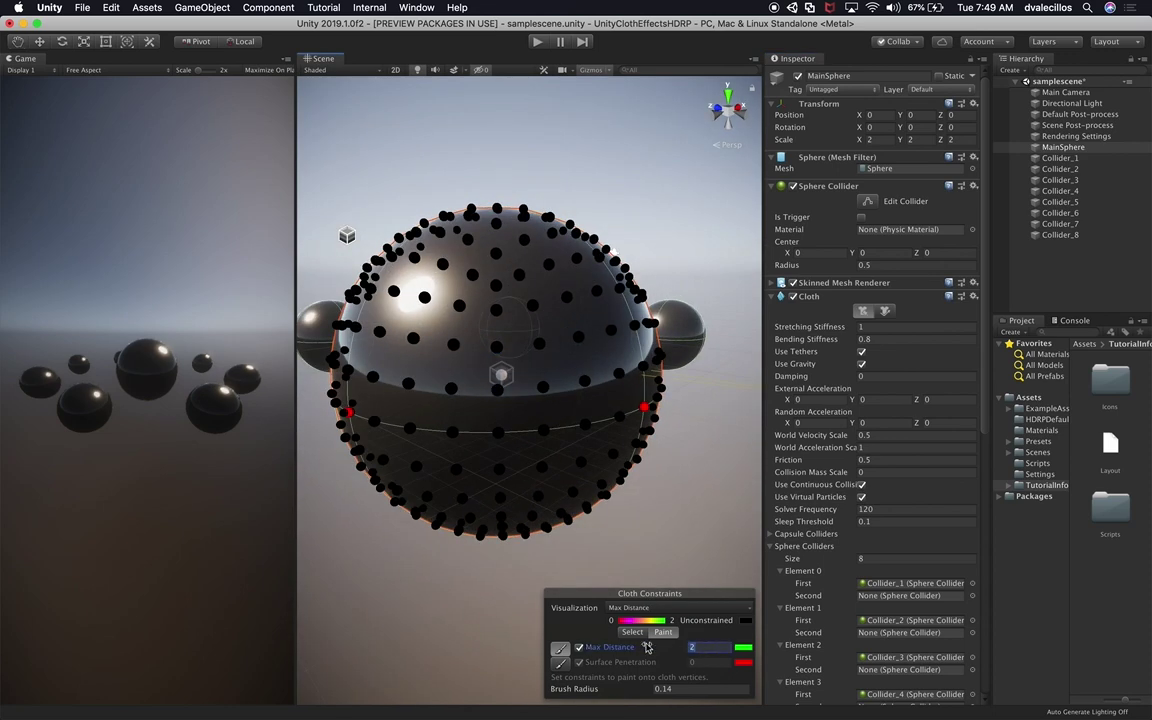
Paint the zero Max Distance constraint onto additional cloth vertices on MainSphere's upper half.
{"action": "mouse_move", "coordinate": [535, 292]}
{"action": "left_mouse_down", "text": "alt"}
{"action": "mouse_move", "coordinate": [482, 378]}
{"action": "mouse_move", "coordinate": [610, 346]}
{"action": "mouse_move", "coordinate": [492, 325]}
{"action": "mouse_move", "coordinate": [478, 337]}
{"action": "left_mouse_up", "text": "alt"}
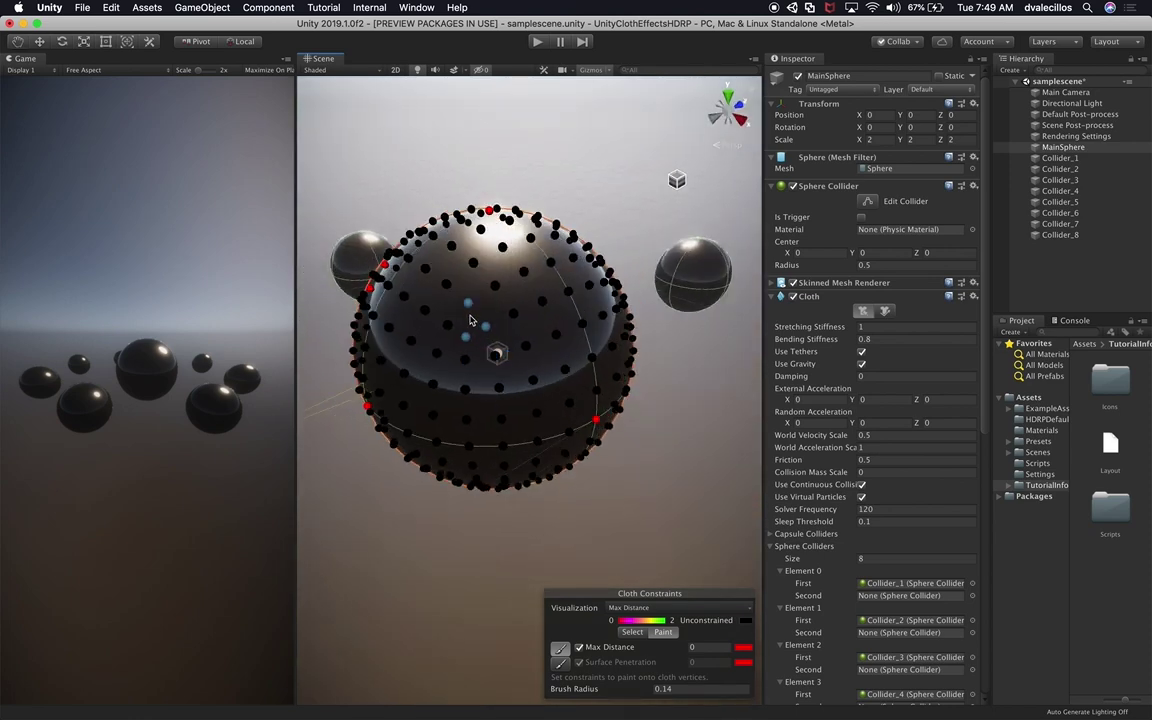
{"action": "left_click_drag", "start_coordinate": [471, 321], "coordinate": [597, 242], "text": "alt"}
{"action": "left_click_drag", "start_coordinate": [476, 285], "coordinate": [455, 450], "text": "alt"}
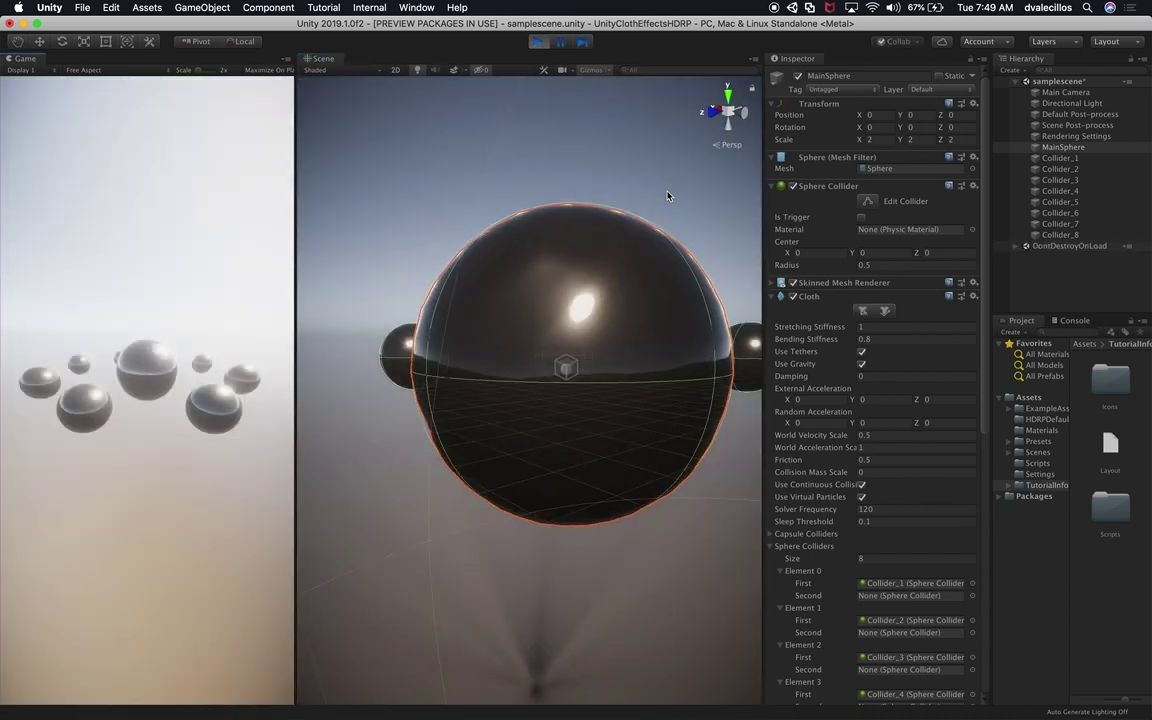
Examine MainSphere with the added pinned vertices in Play mode and widen the Scene view slightly.
{"action": "left_click_drag", "start_coordinate": [668, 196], "coordinate": [517, 239], "text": "alt"}
{"action": "scroll", "coordinate": [517, 239], "scroll_direction": "down", "scroll_amount": 5}
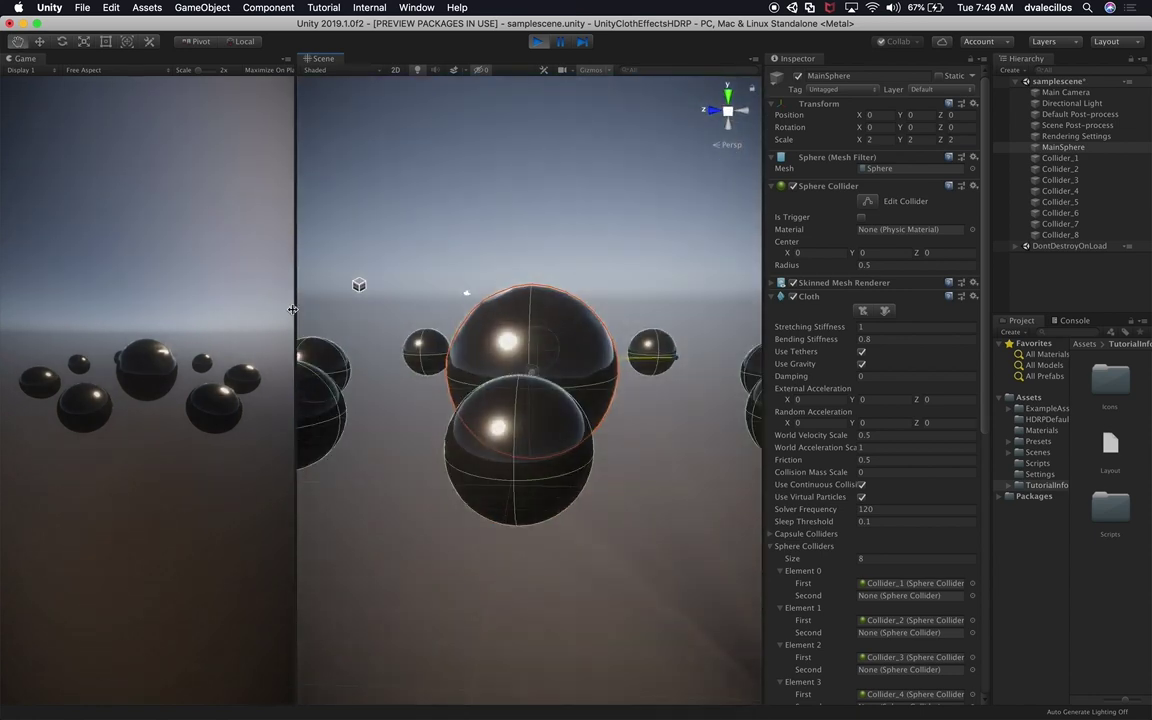
{"action": "left_click_drag", "start_coordinate": [297, 311], "coordinate": [285, 312]}
In Play mode, push Collider_7 into MainSphere's side and raise it over the upper cloth to about X -0.63, Y 1.06.
{"action": "left_click_drag", "start_coordinate": [545, 316], "coordinate": [404, 468], "text": "alt"}
{"action": "left_click", "coordinate": [400, 462]}
{"action": "left_click", "coordinate": [397, 458]}
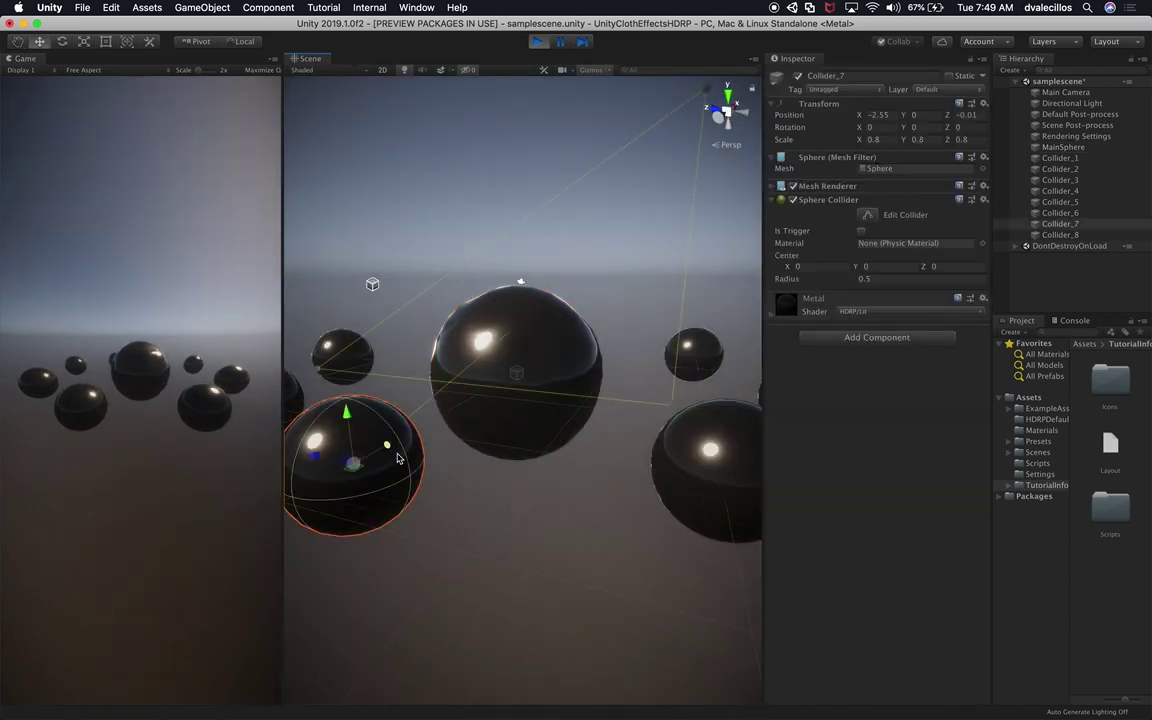
{"action": "left_click_drag", "start_coordinate": [348, 413], "coordinate": [625, 359]}
{"action": "scroll", "coordinate": [611, 399], "scroll_direction": "up", "scroll_amount": 5}
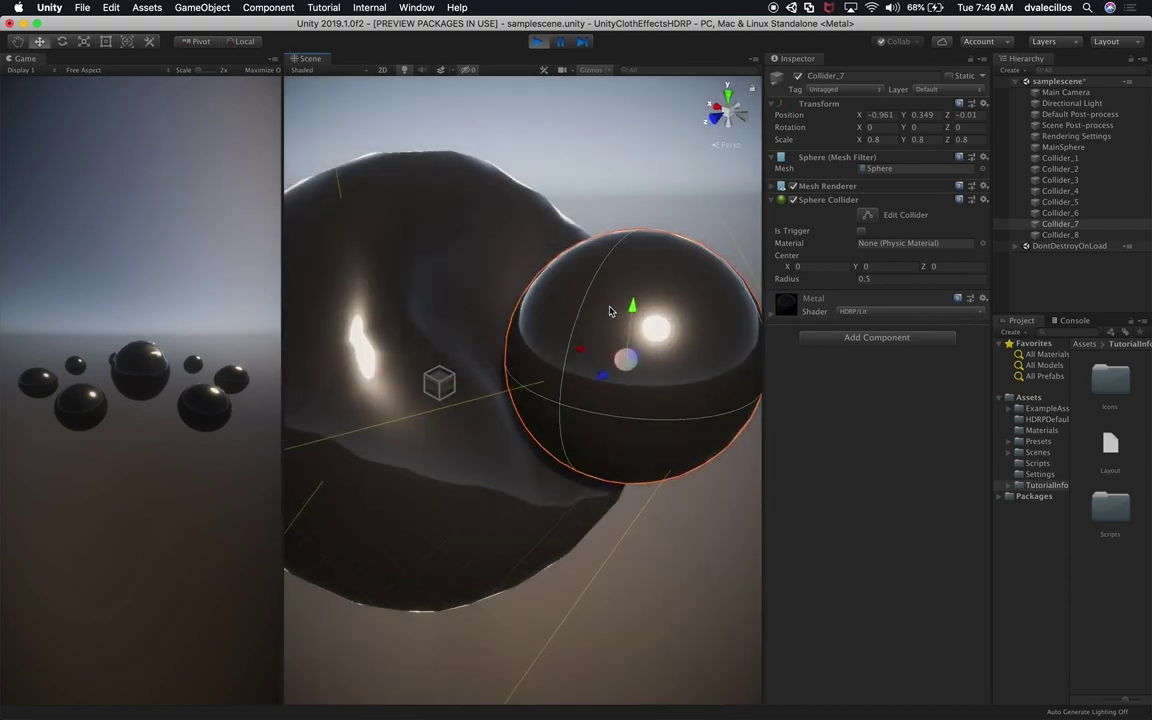
{"action": "left_click_drag", "start_coordinate": [630, 305], "coordinate": [572, 90]}
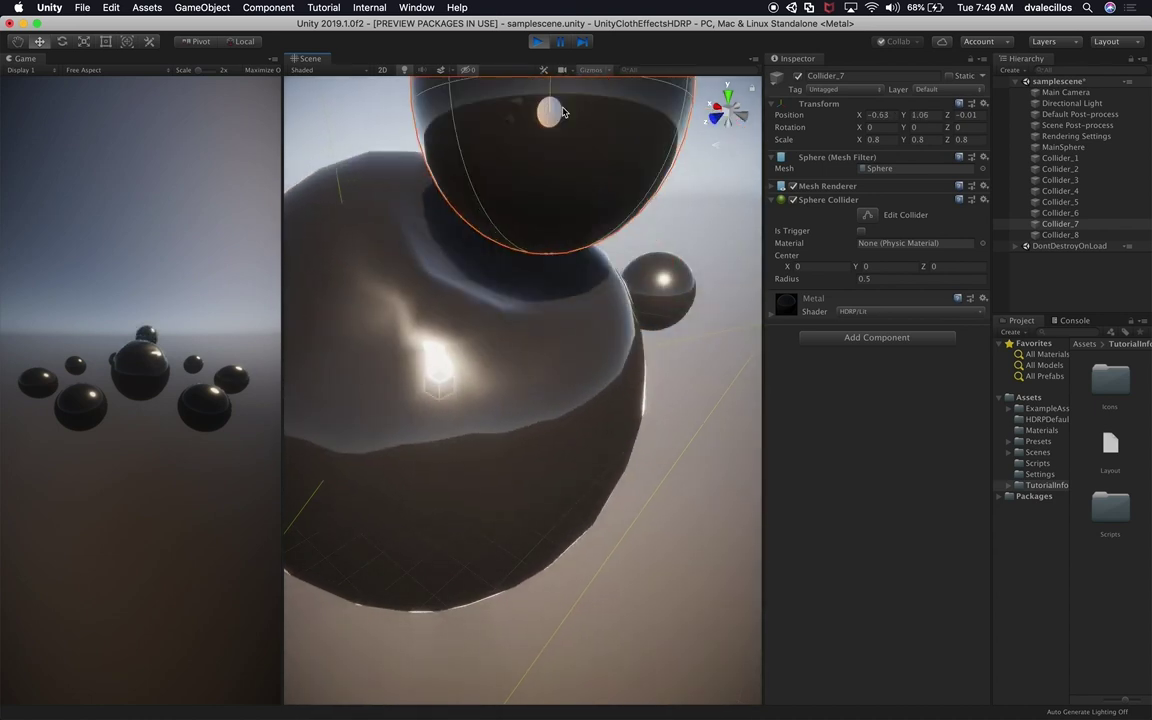
Lift Collider_7 clear above MainSphere, examine the dented cloth up close, and stop the scene.
{"action": "scroll", "coordinate": [543, 352], "scroll_direction": "down", "scroll_amount": 10}
{"action": "left_click_drag", "start_coordinate": [543, 352], "coordinate": [506, 350], "text": "alt"}
{"action": "left_click_drag", "start_coordinate": [531, 268], "coordinate": [536, 216]}
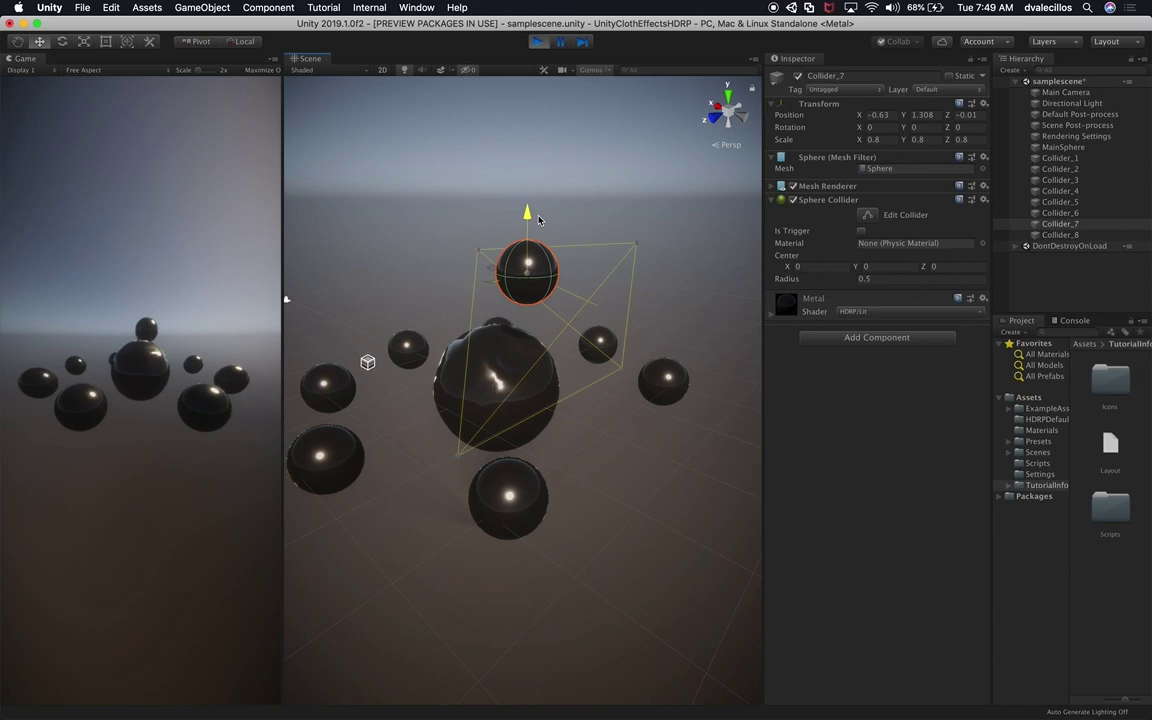
{"action": "scroll", "coordinate": [539, 384], "scroll_direction": "up", "scroll_amount": 5}
{"action": "left_click", "coordinate": [535, 378]}
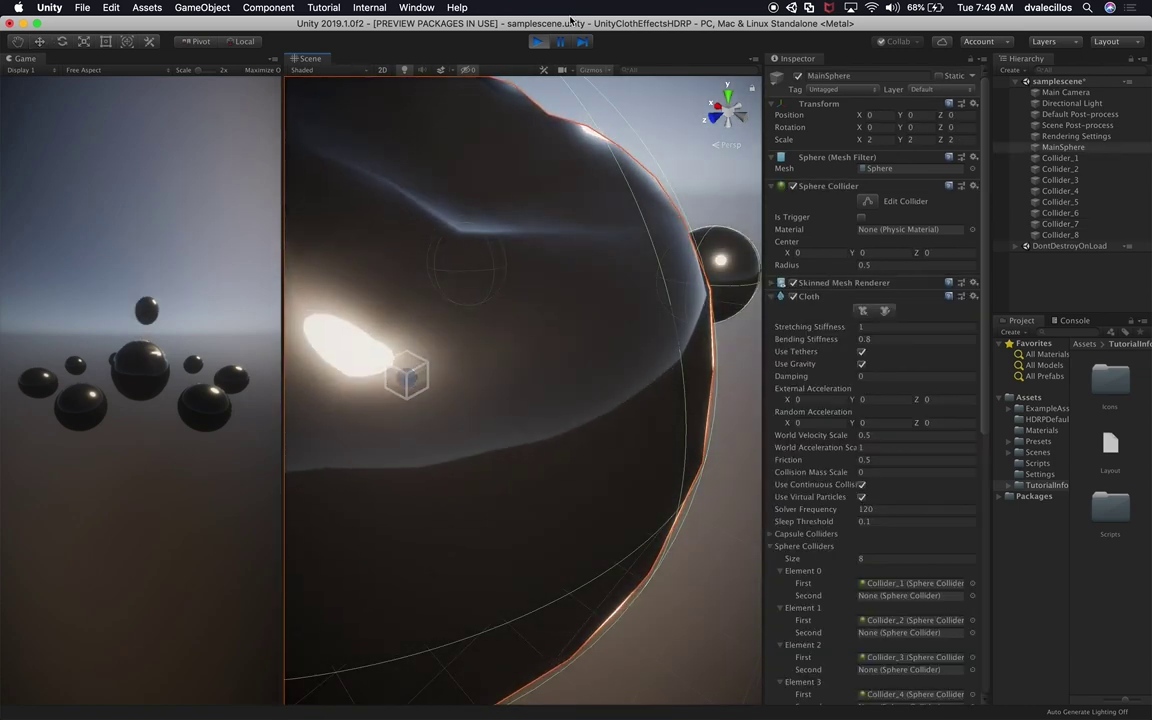
{"action": "left_click", "coordinate": [539, 43]}
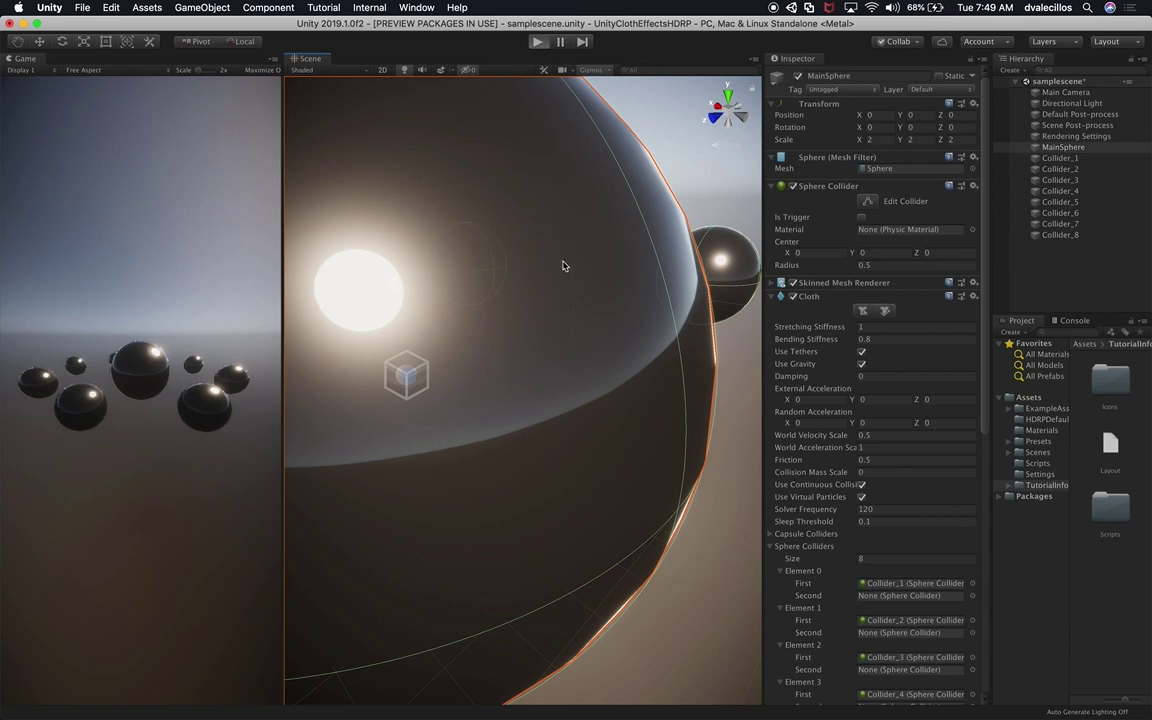
Run the scene again, examine how MainSphere's cloth settles around the pinned vertices, and stop it.
{"action": "key", "text": "super+p"}
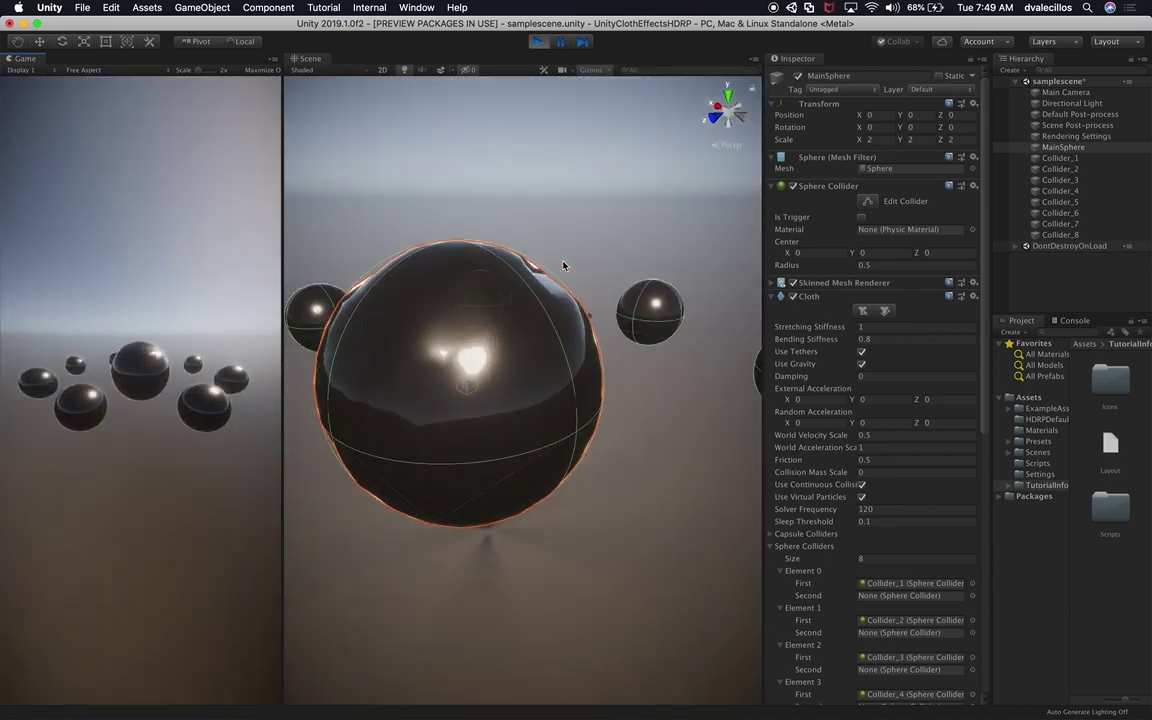
{"action": "left_click_drag", "start_coordinate": [489, 370], "coordinate": [345, 372], "text": "alt"}
{"action": "left_click_drag", "start_coordinate": [525, 270], "coordinate": [529, 283], "text": "alt"}
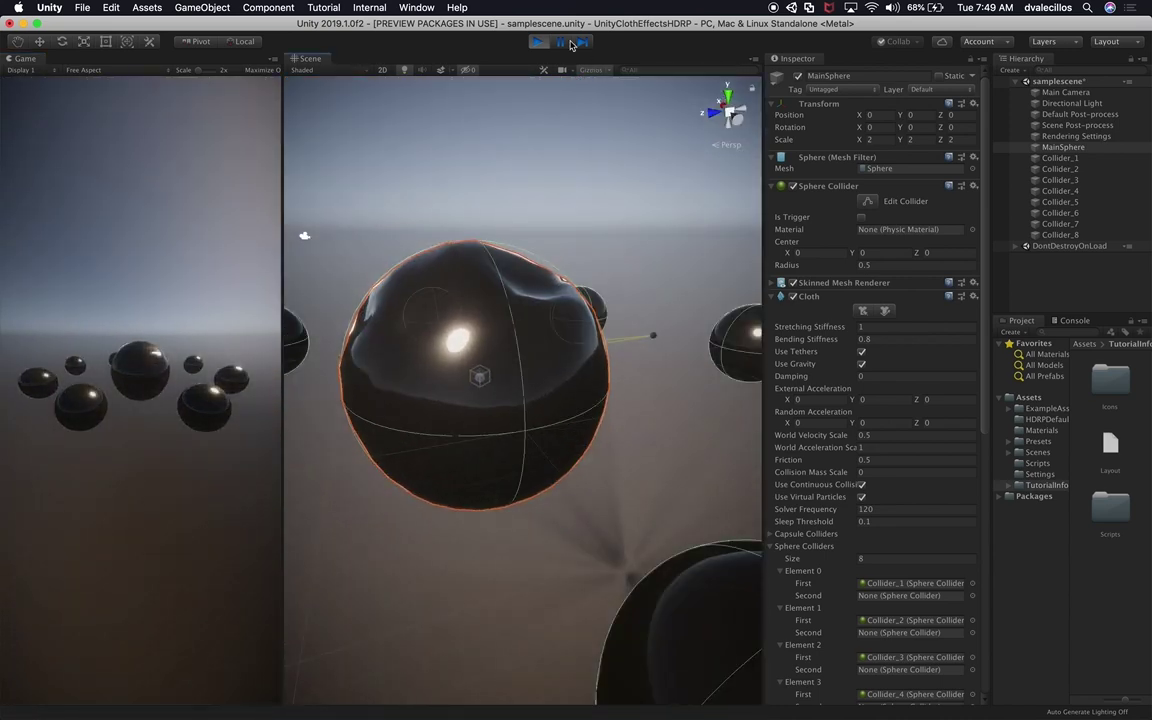
{"action": "left_click", "coordinate": [538, 42]}
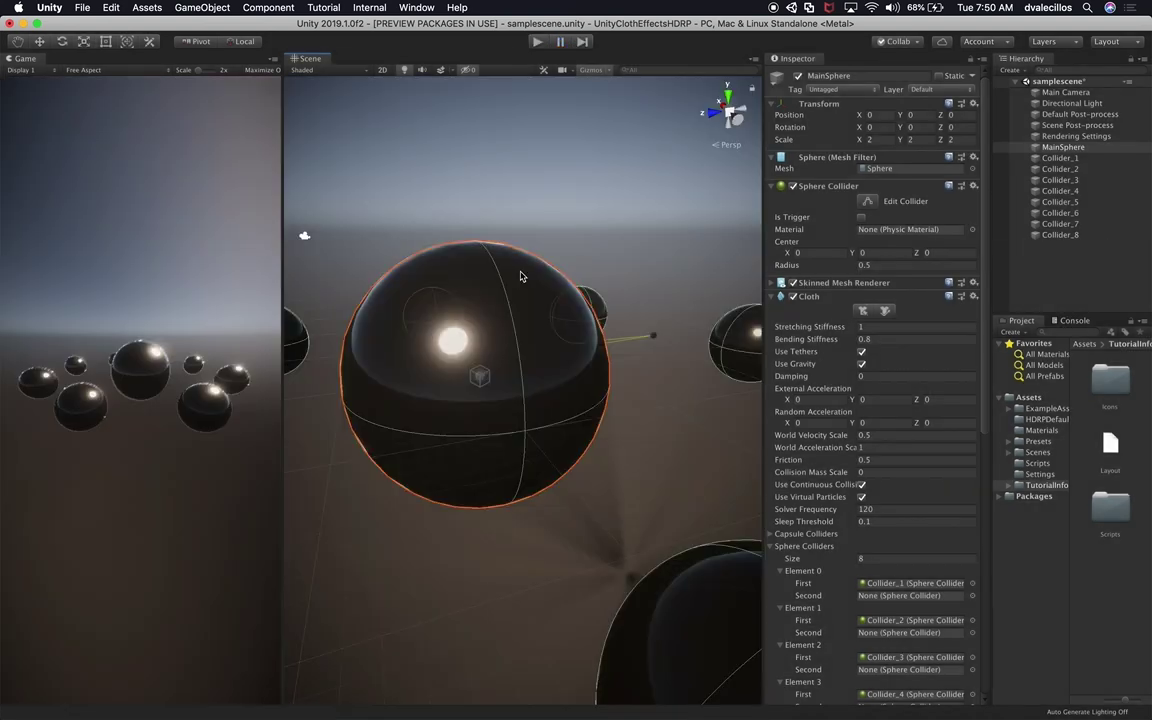
Reopen MainSphere's cloth constraint editing and examine the painted zero Max Distance vertices from above.
{"action": "left_click_drag", "start_coordinate": [521, 276], "coordinate": [497, 283], "text": "alt"}
{"action": "left_click", "coordinate": [864, 310]}
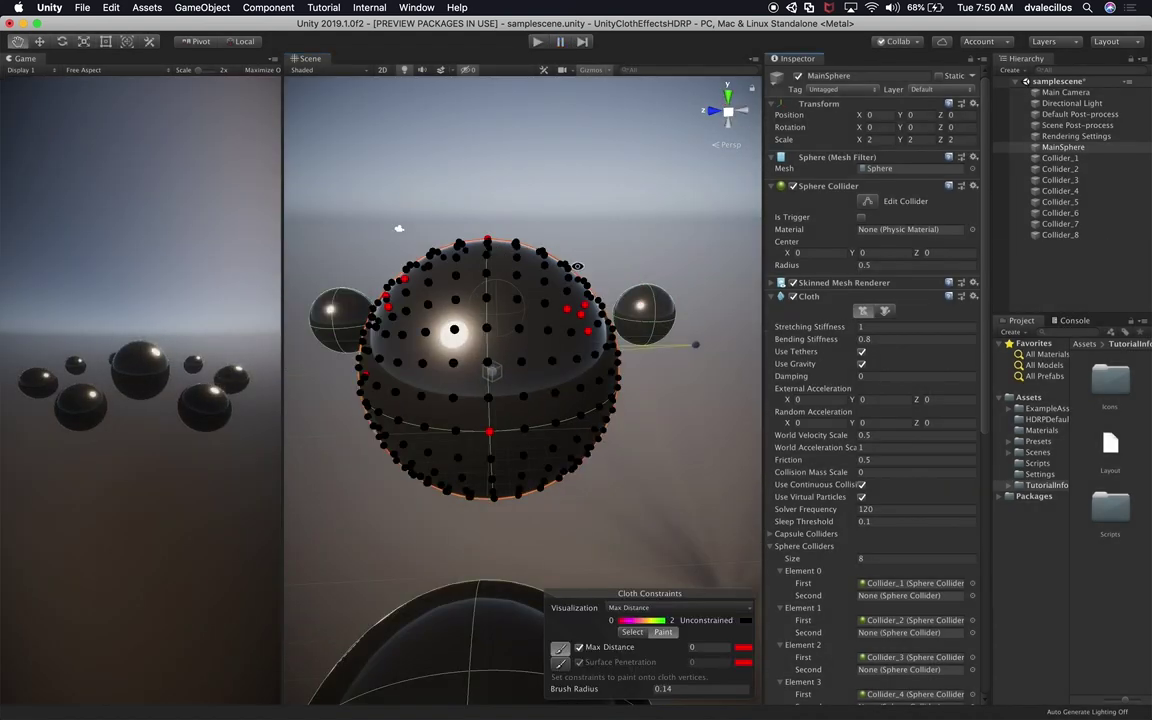
{"action": "left_click_drag", "start_coordinate": [497, 238], "coordinate": [533, 249], "text": "alt"}
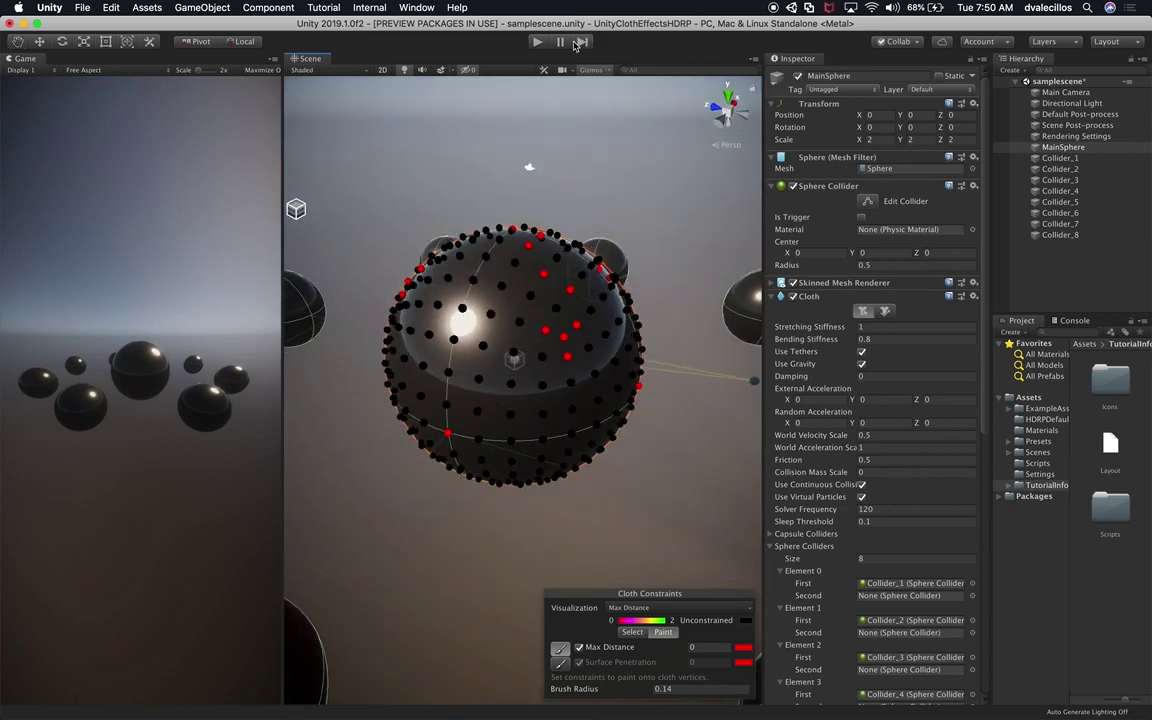
Start Play mode and move Collider_8 into MainSphere's lower front to about X -0.42, Z -0.44.
{"action": "left_click", "coordinate": [539, 42]}
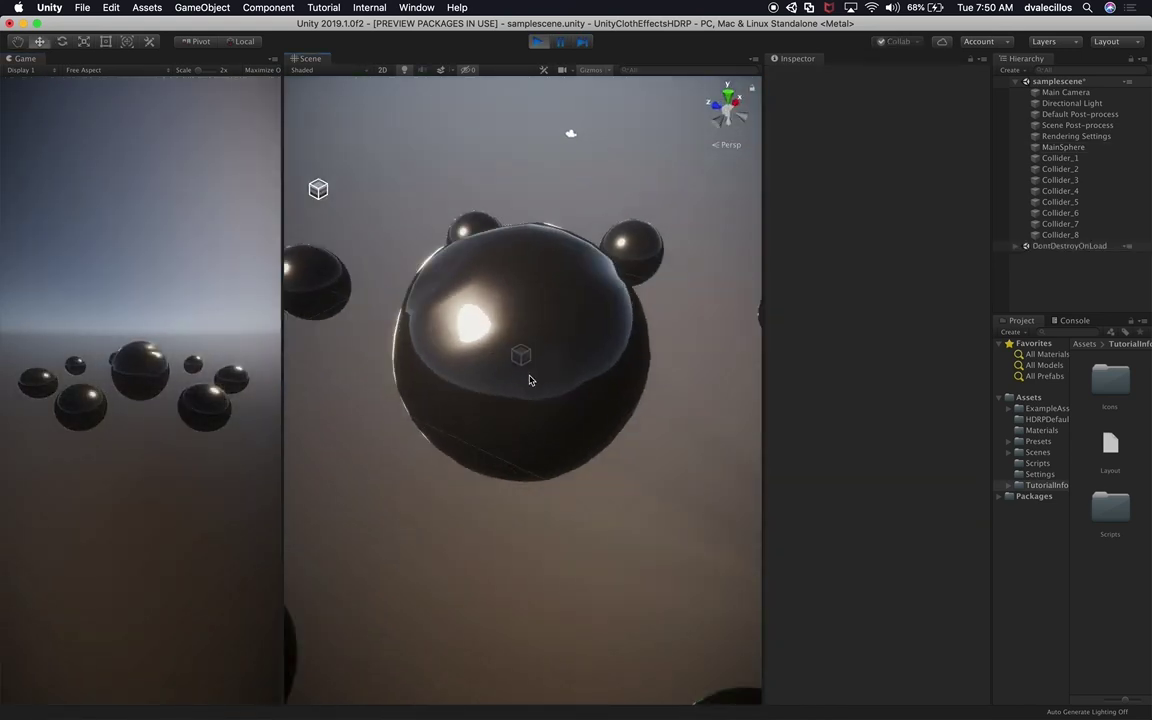
{"action": "left_click", "coordinate": [600, 518]}
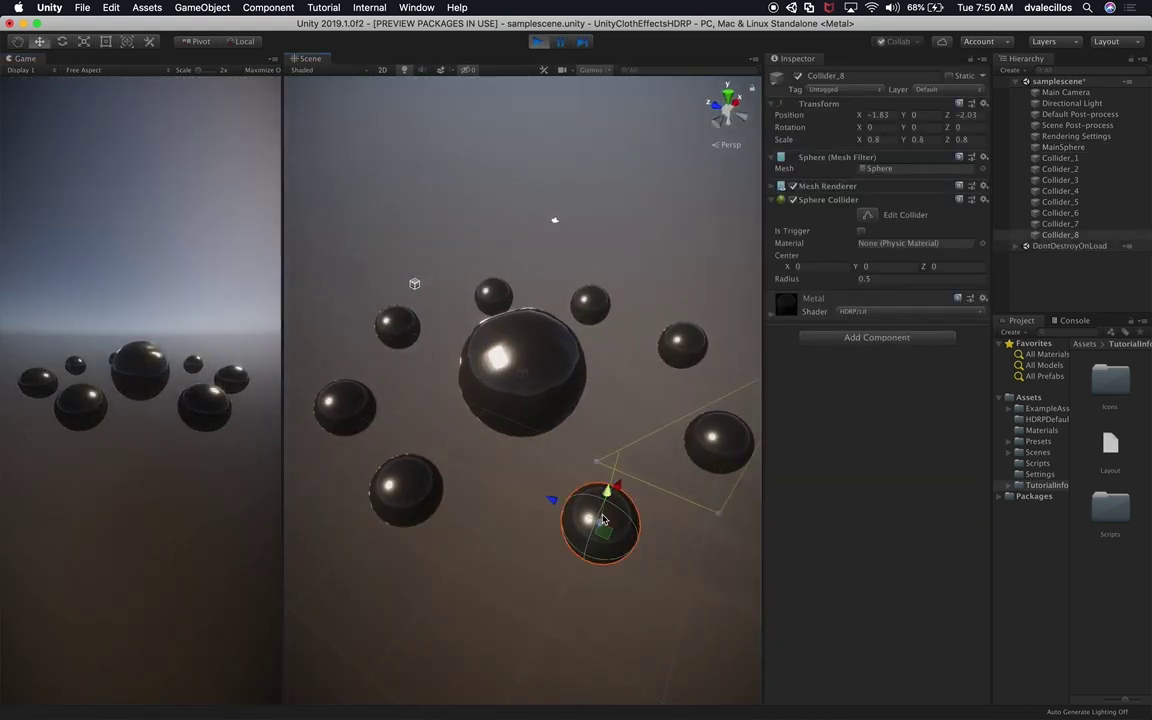
{"action": "left_click_drag", "start_coordinate": [553, 503], "coordinate": [418, 459]}
{"action": "left_click_drag", "start_coordinate": [501, 430], "coordinate": [563, 371]}
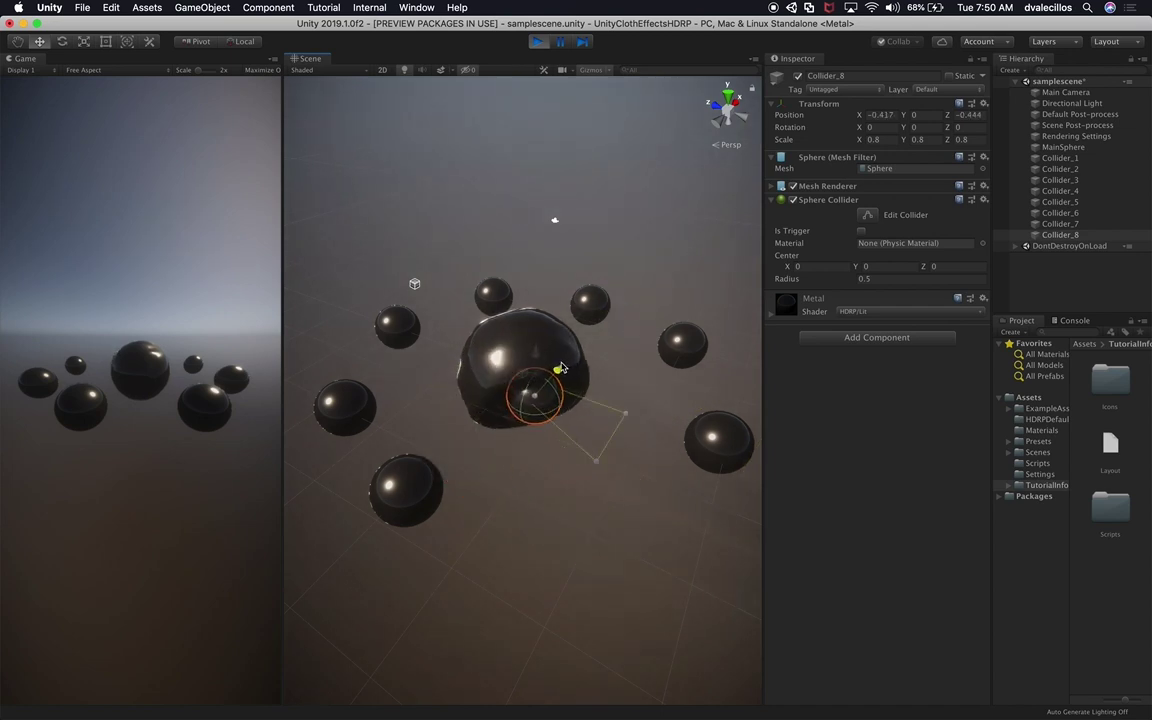
Move Collider_6 horizontally along its X and Z axes into MainSphere's side to deform the cloth.
{"action": "left_click", "coordinate": [368, 402]}
{"action": "left_click_drag", "start_coordinate": [393, 390], "coordinate": [458, 343]}
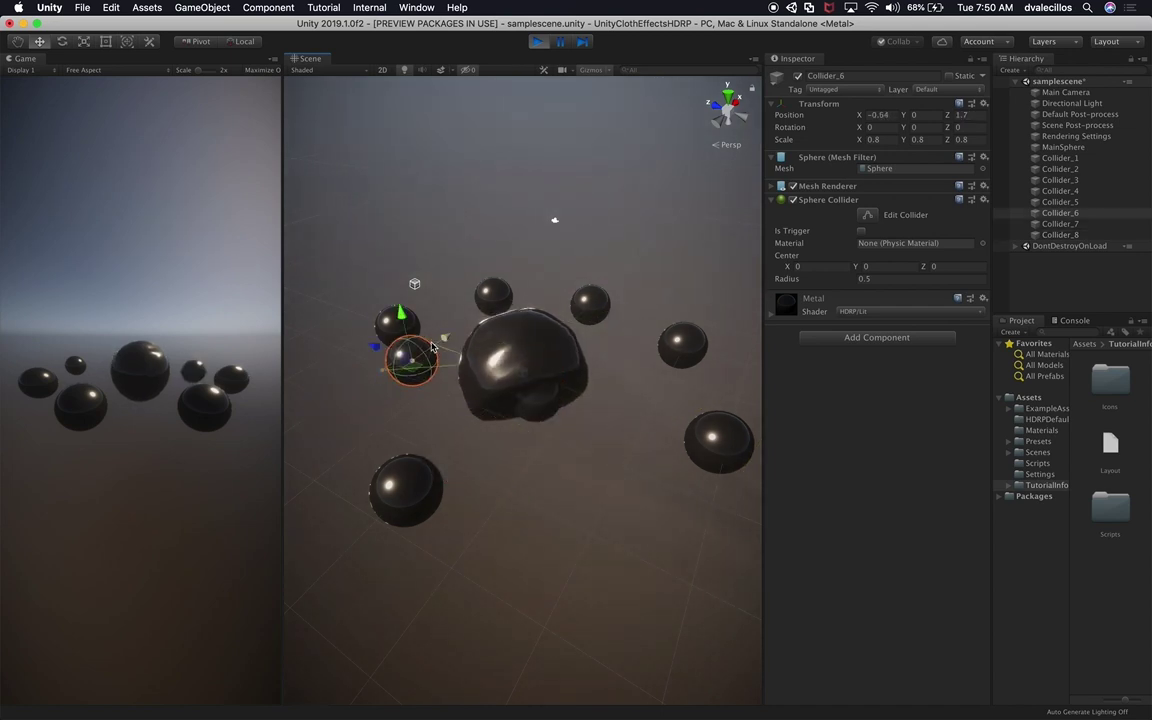
{"action": "left_click_drag", "start_coordinate": [376, 351], "coordinate": [566, 335]}
Move Collider_4 over MainSphere and lower it onto the upper cloth at about X 0.13, Y 0.89, Z -0.19.
{"action": "left_click", "coordinate": [441, 314]}
{"action": "left_click_drag", "start_coordinate": [455, 291], "coordinate": [628, 269]}
{"action": "left_click_drag", "start_coordinate": [558, 241], "coordinate": [554, 288]}
{"action": "mouse_move", "coordinate": [629, 280]}
{"action": "left_mouse_down", "text": "alt"}
{"action": "mouse_move", "coordinate": [424, 188]}
{"action": "mouse_move", "coordinate": [648, 231]}
{"action": "mouse_move", "coordinate": [629, 266]}
{"action": "left_mouse_up", "text": "alt"}
{"action": "scroll", "coordinate": [630, 267], "scroll_direction": "up", "scroll_amount": 2}
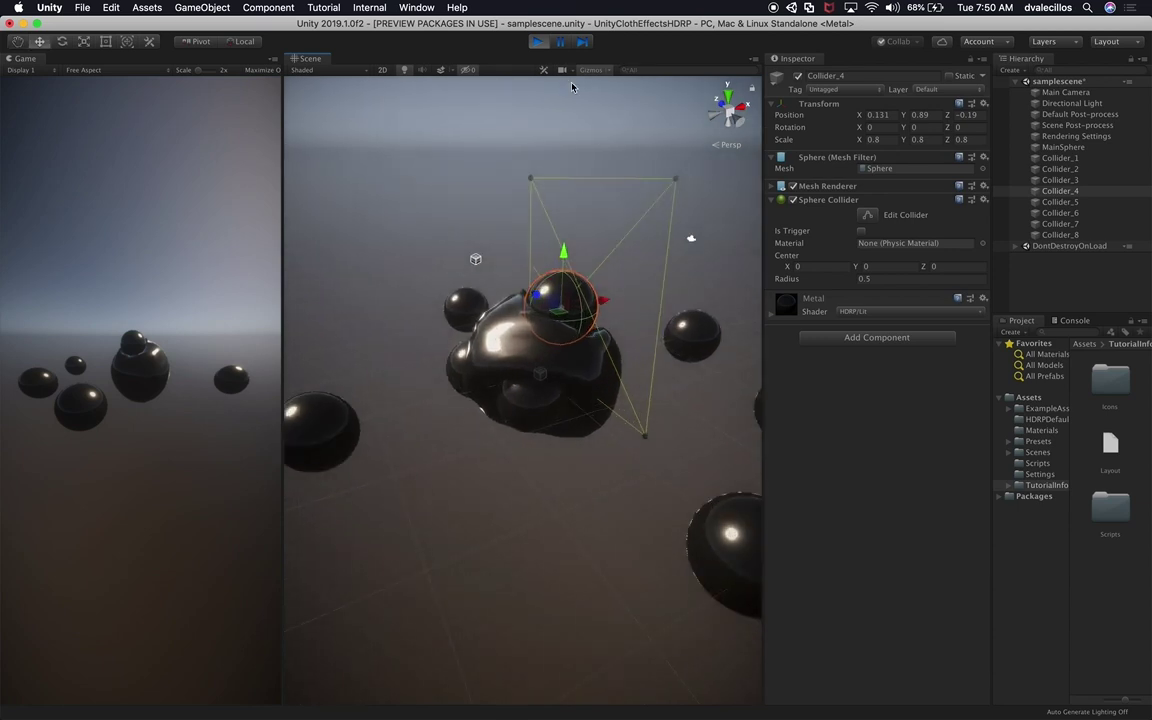
Select the deformed MainSphere, show its cloth constraints, and switch to editing cloth self-collision and inter-collision.
{"action": "left_click", "coordinate": [505, 315]}
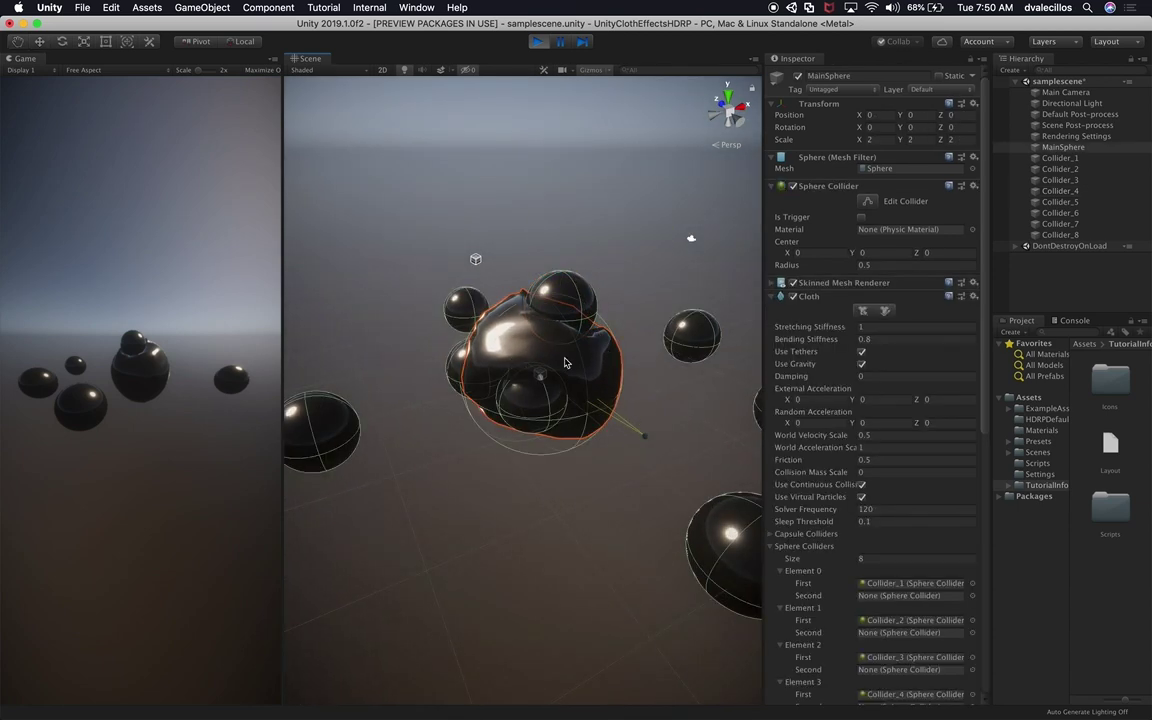
{"action": "left_click", "coordinate": [864, 312]}
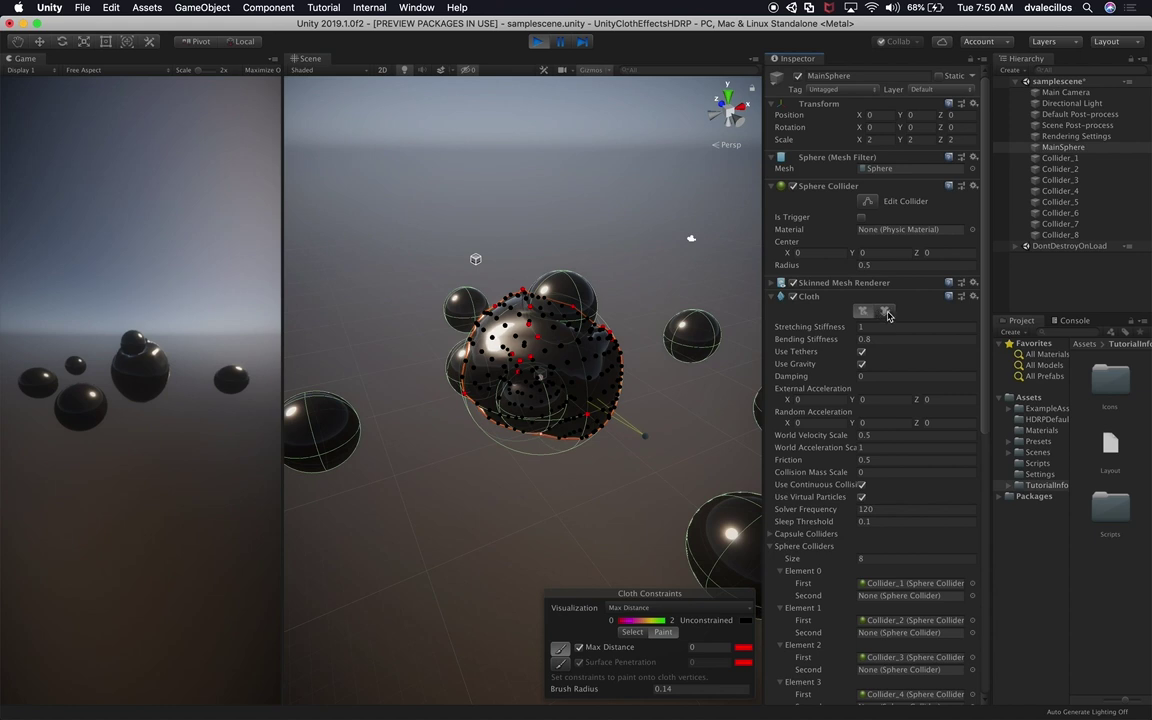
{"action": "left_click", "coordinate": [886, 313]}
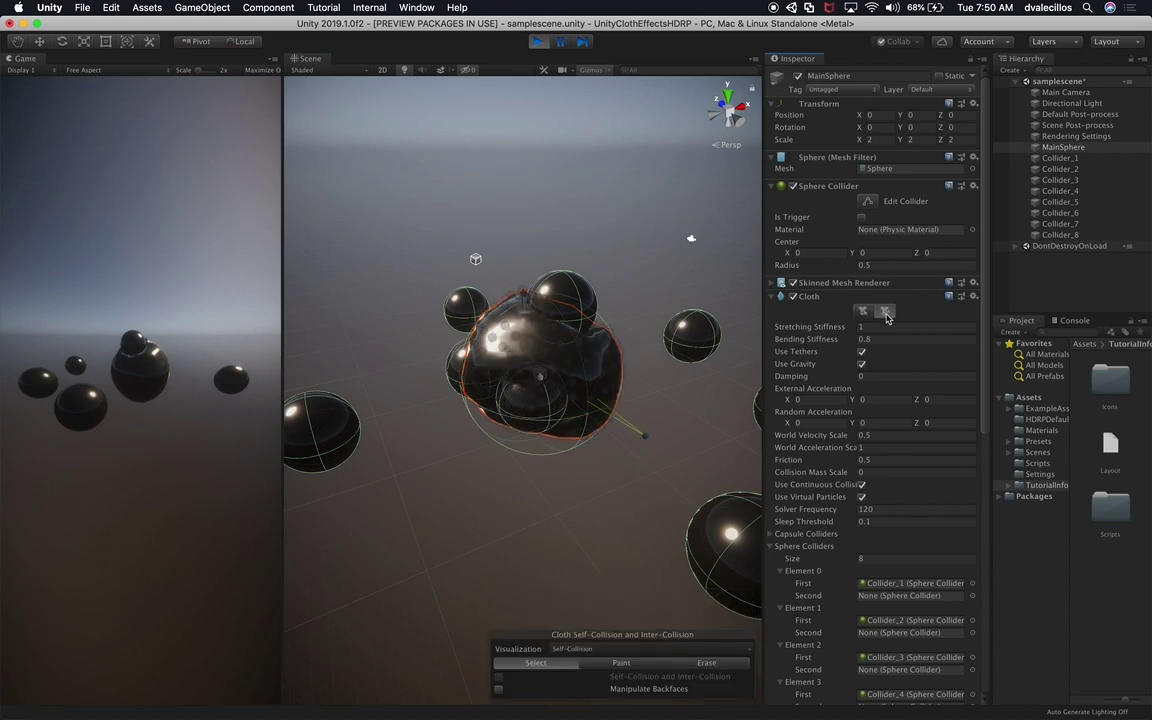